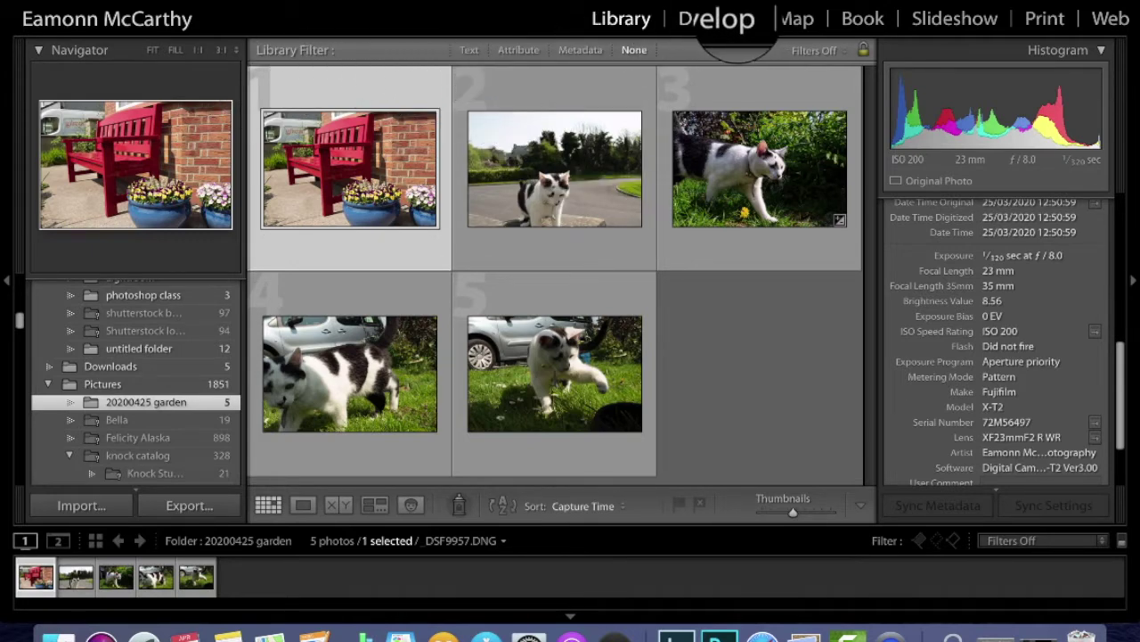
- Open the red bench photo _DSF9957.DNG in the Develop module
{"action": "left_click", "coordinate": [721, 20]}
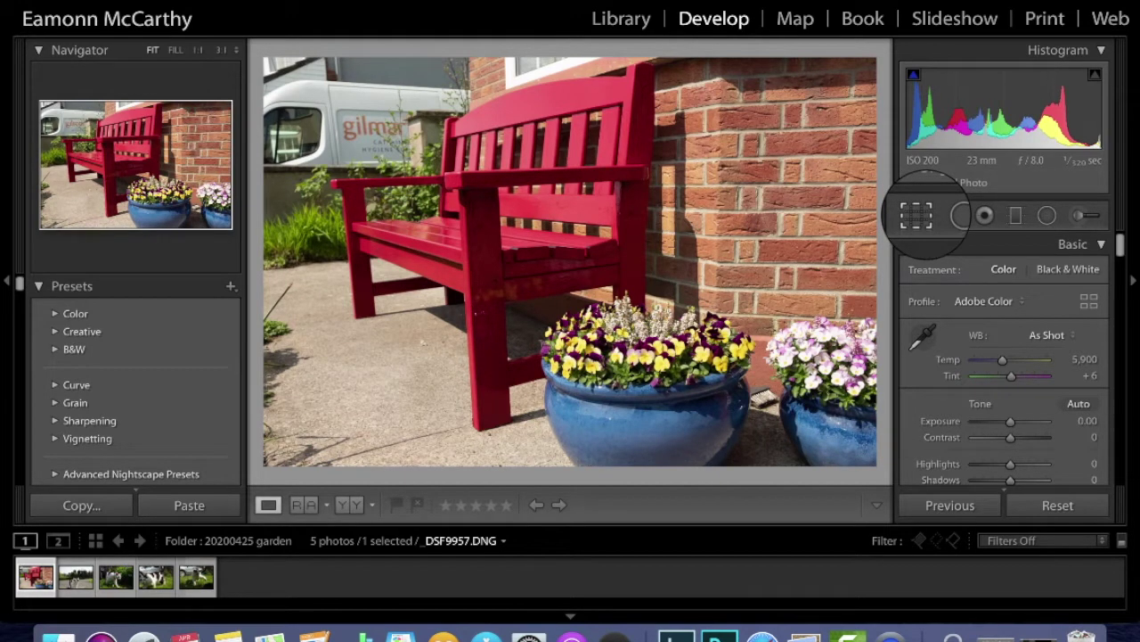
{"action": "left_click", "coordinate": [916, 215]}
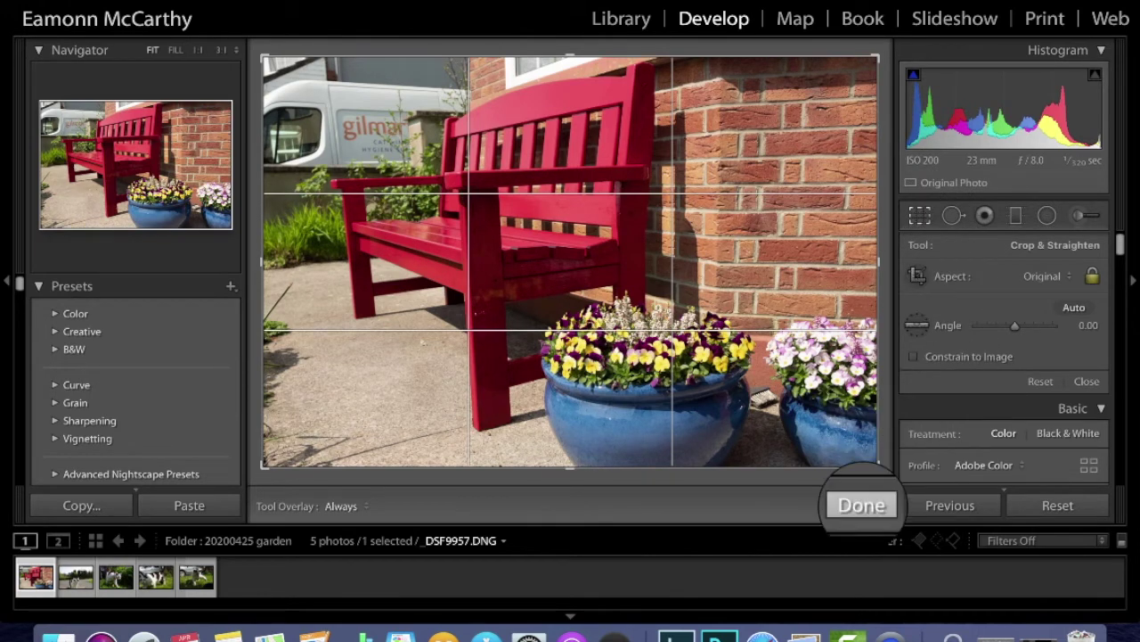
{"action": "left_click", "coordinate": [861, 505]}
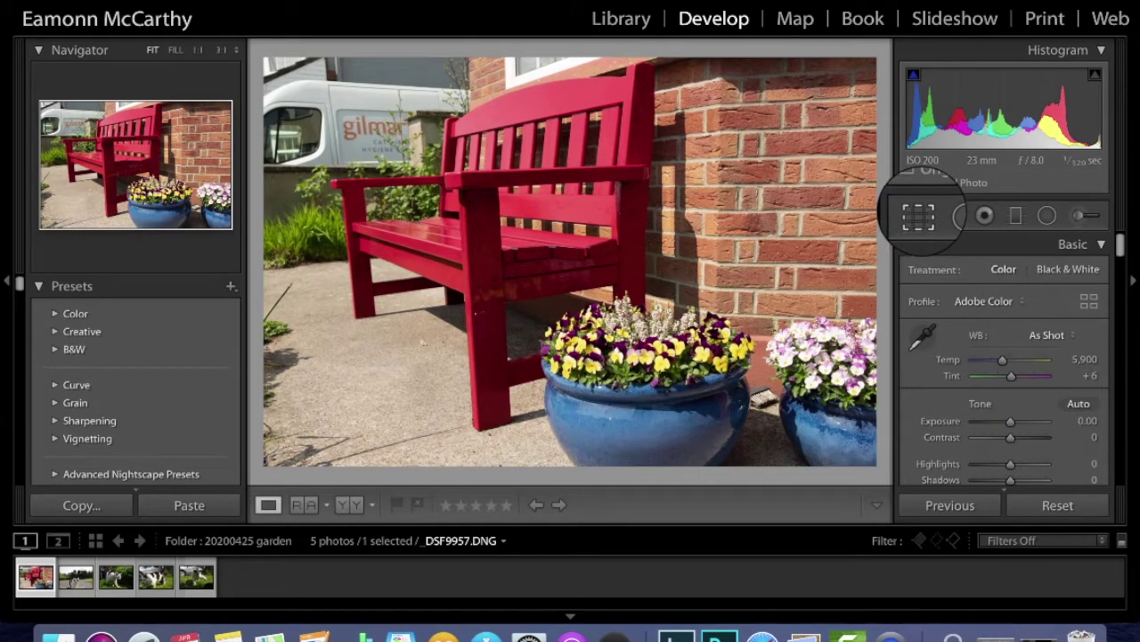
{"action": "left_click", "coordinate": [919, 215]}
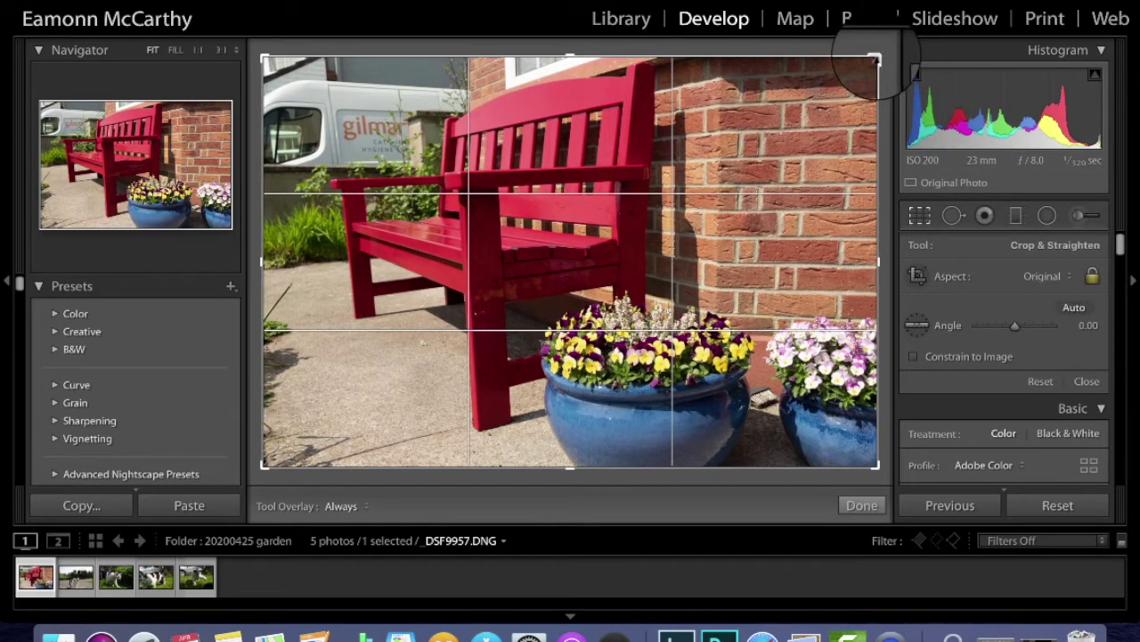
- Pull the crop just inside every edge with Original aspect locked, repositioning the photo within it
{"action": "left_click_drag", "start_coordinate": [875, 60], "coordinate": [861, 105]}
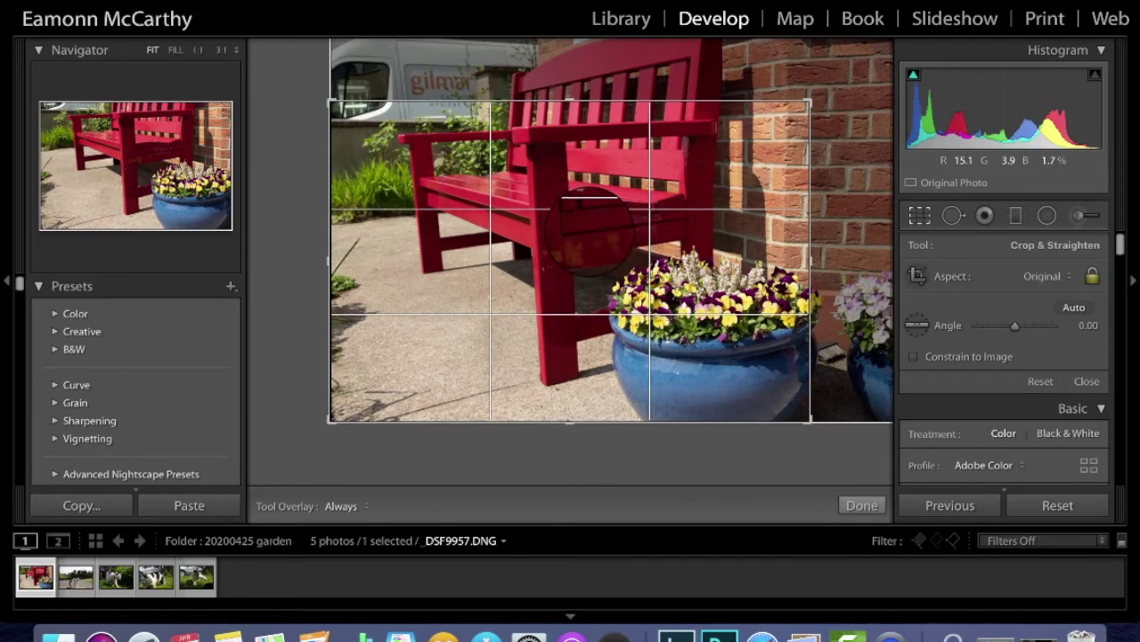
{"action": "left_click_drag", "start_coordinate": [588, 227], "coordinate": [555, 322]}
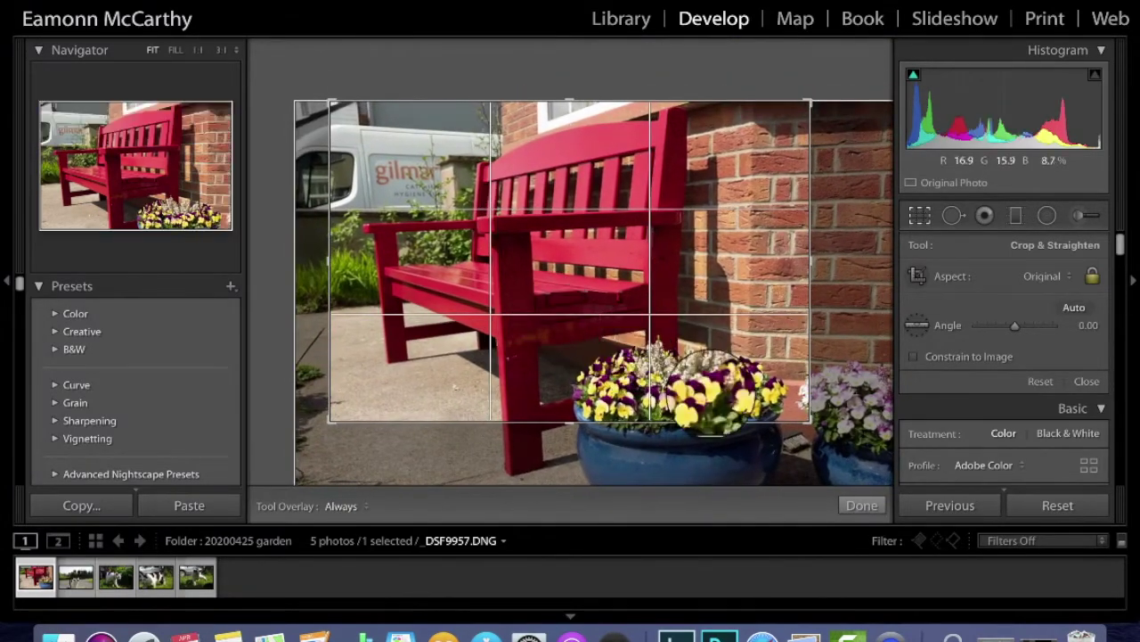
{"action": "left_click_drag", "start_coordinate": [809, 420], "coordinate": [882, 468]}
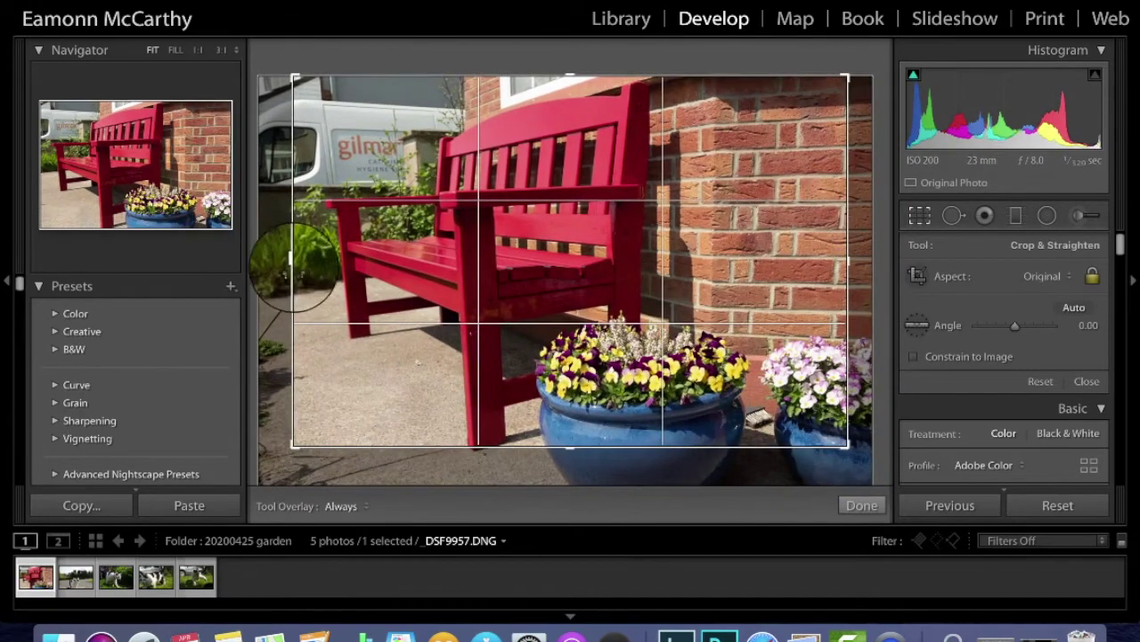
{"action": "left_click_drag", "start_coordinate": [293, 260], "coordinate": [267, 264]}
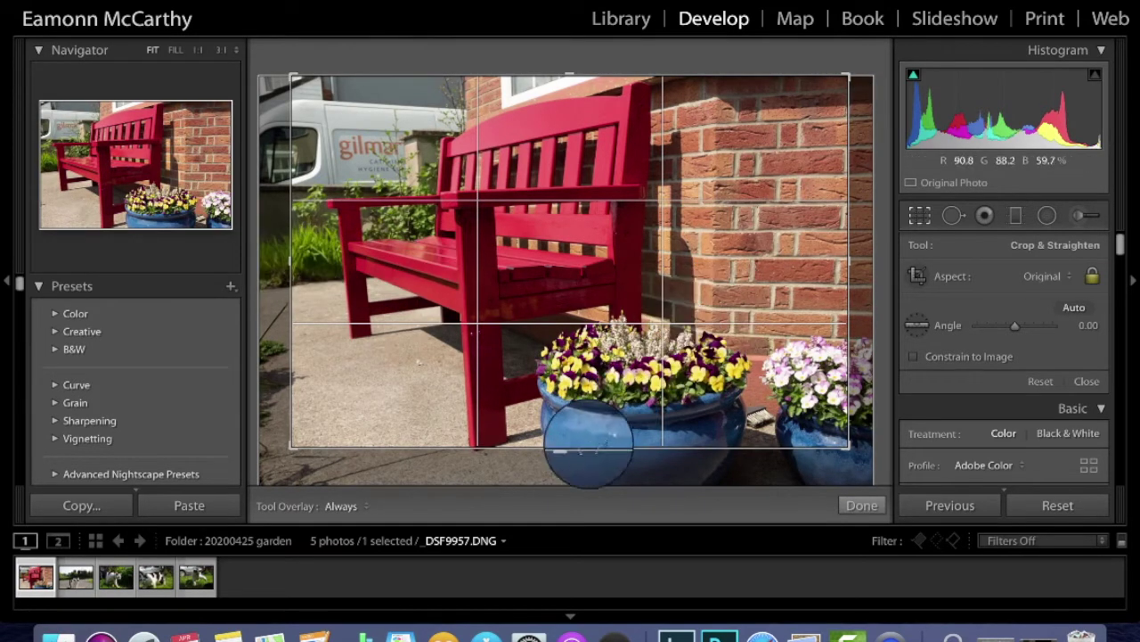
{"action": "left_click_drag", "start_coordinate": [573, 249], "coordinate": [576, 230]}
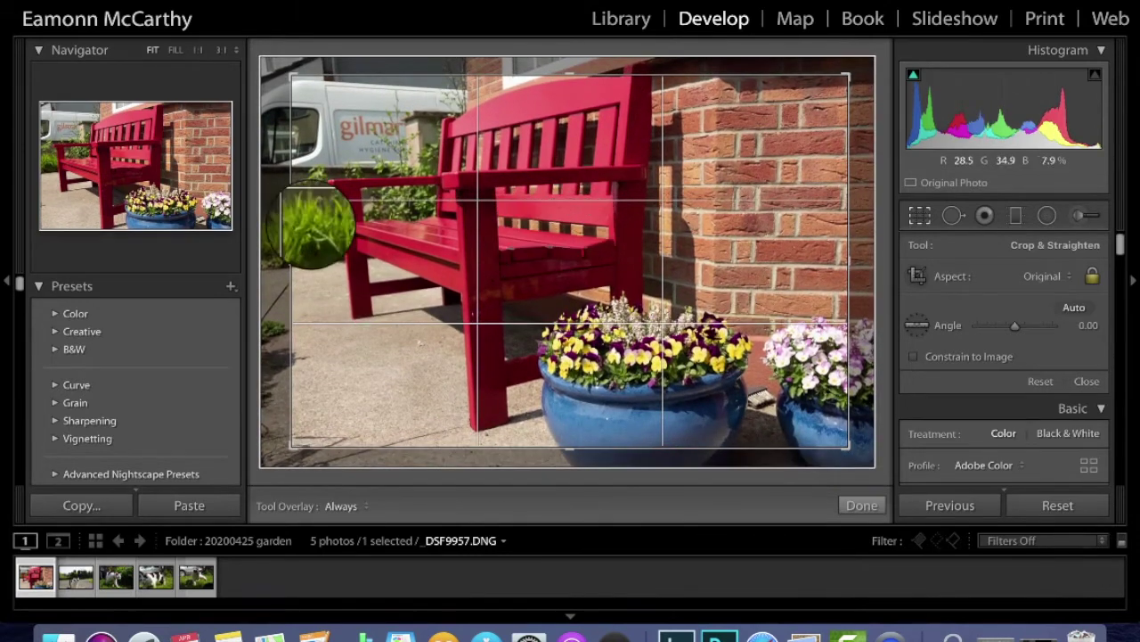
{"action": "mouse_move", "coordinate": [289, 263]}
{"action": "left_mouse_down"}
{"action": "mouse_move", "coordinate": [260, 266]}
{"action": "mouse_move", "coordinate": [280, 262]}
{"action": "left_mouse_up"}
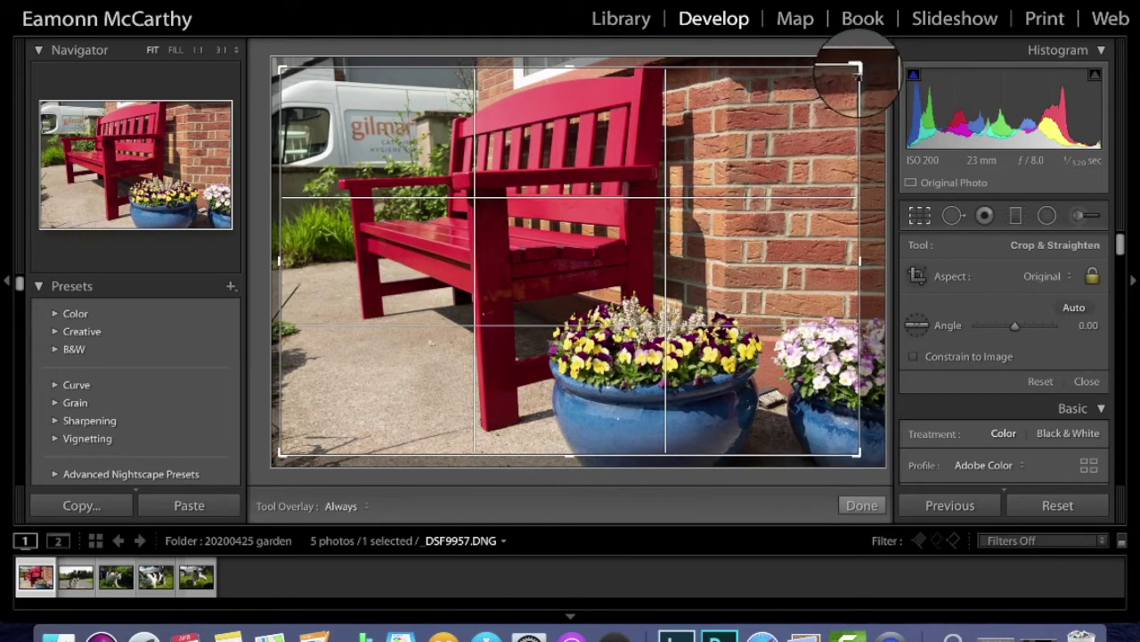
- Reset the crop, unlock the aspect, and apply a free-form wide strip around the flower pots
{"action": "right_click", "coordinate": [855, 70]}
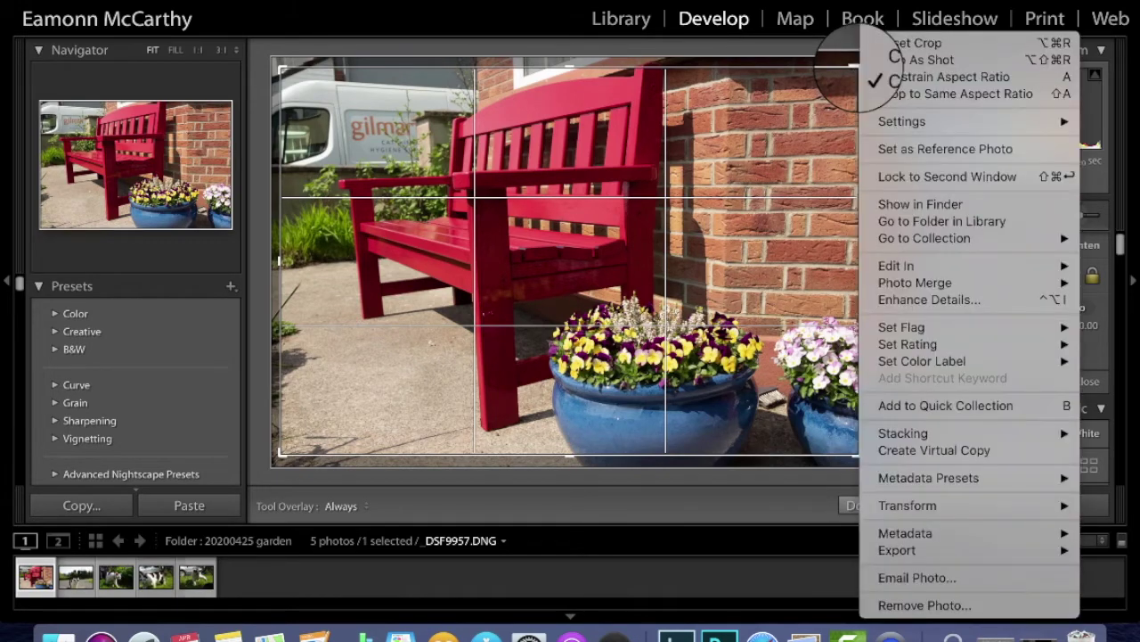
{"action": "left_click", "coordinate": [899, 43]}
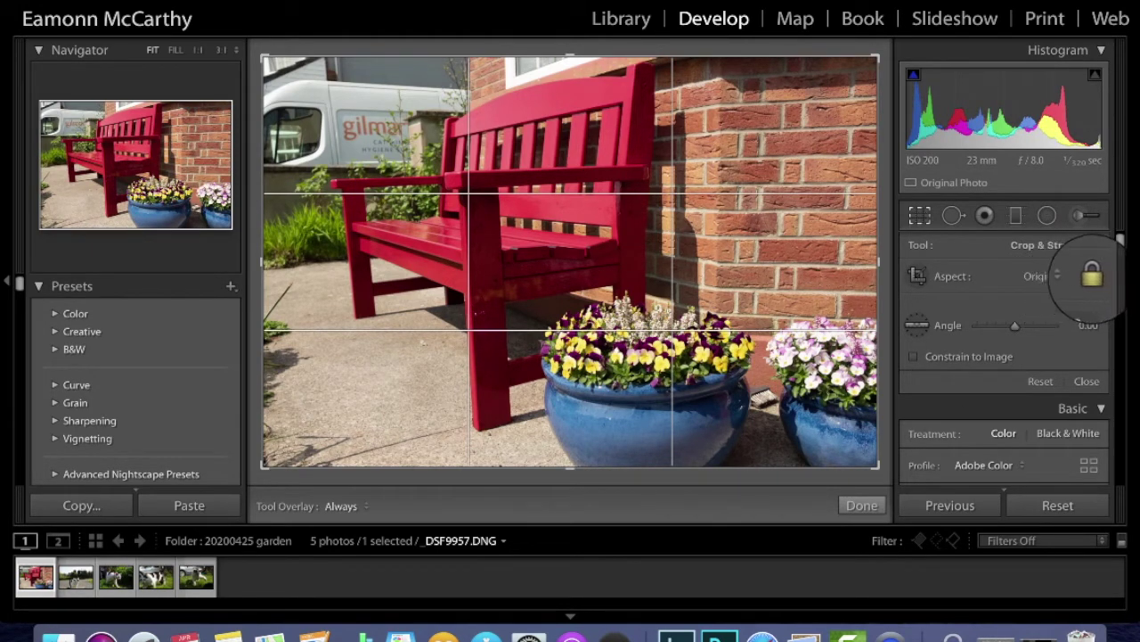
{"action": "left_click", "coordinate": [1082, 272]}
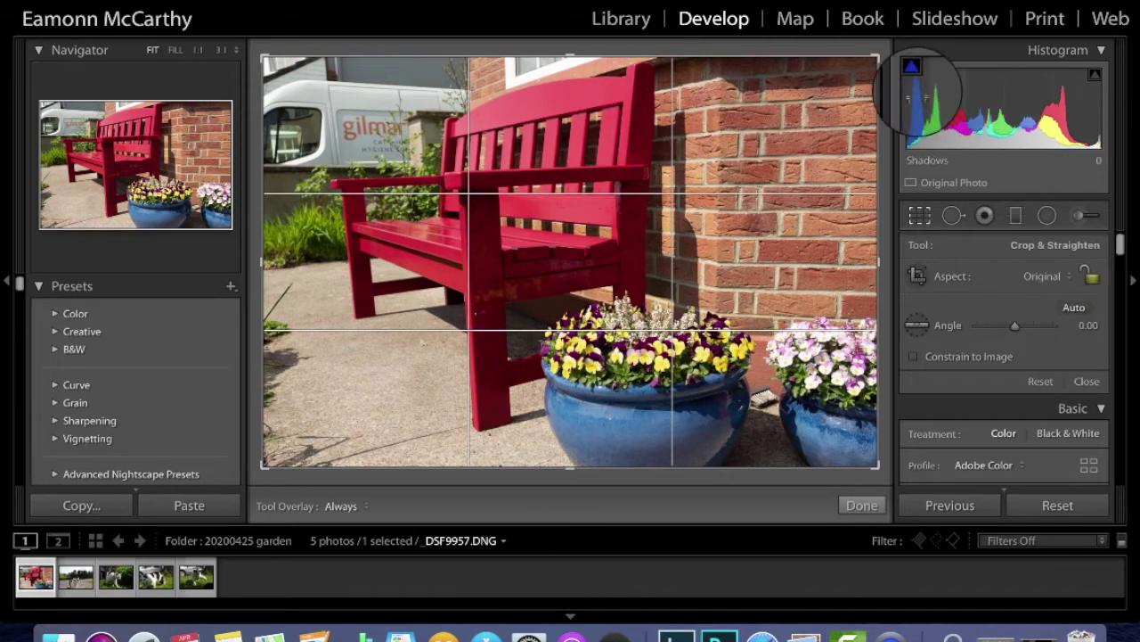
{"action": "left_click_drag", "start_coordinate": [877, 56], "coordinate": [861, 258]}
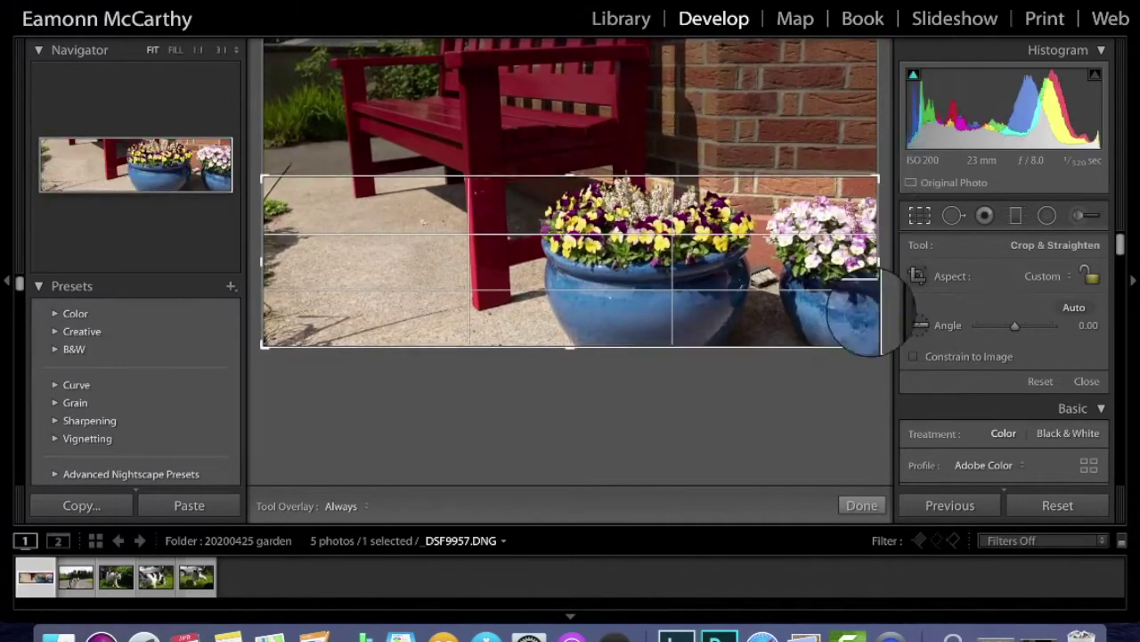
{"action": "left_click", "coordinate": [861, 505]}
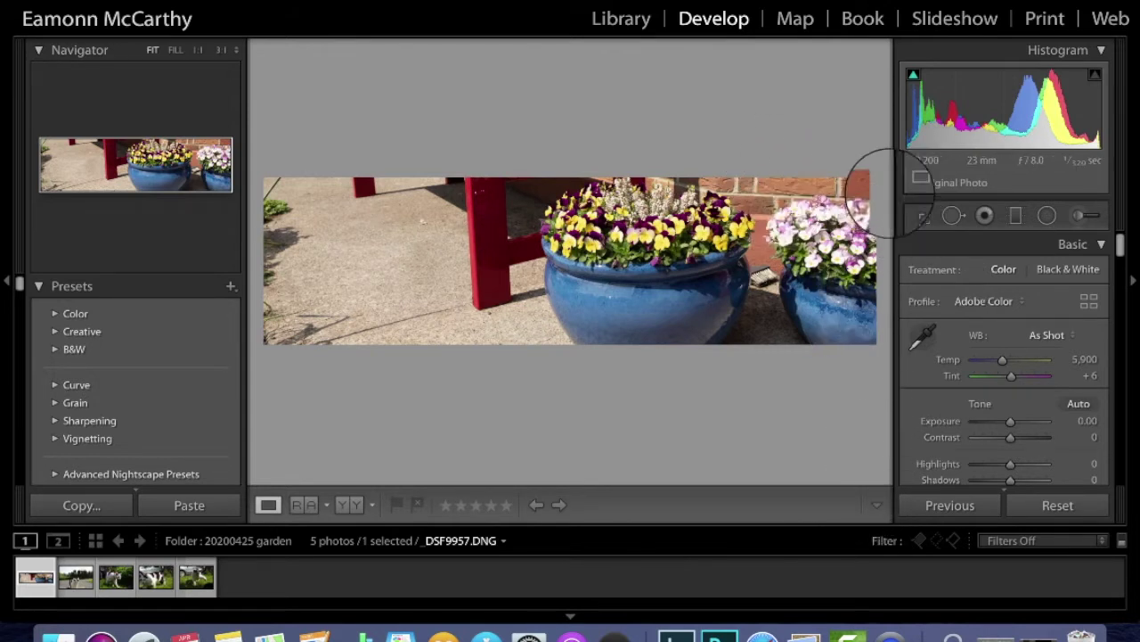
- Reset the strip crop to restore the full uncropped photo
{"action": "left_click", "coordinate": [919, 215]}
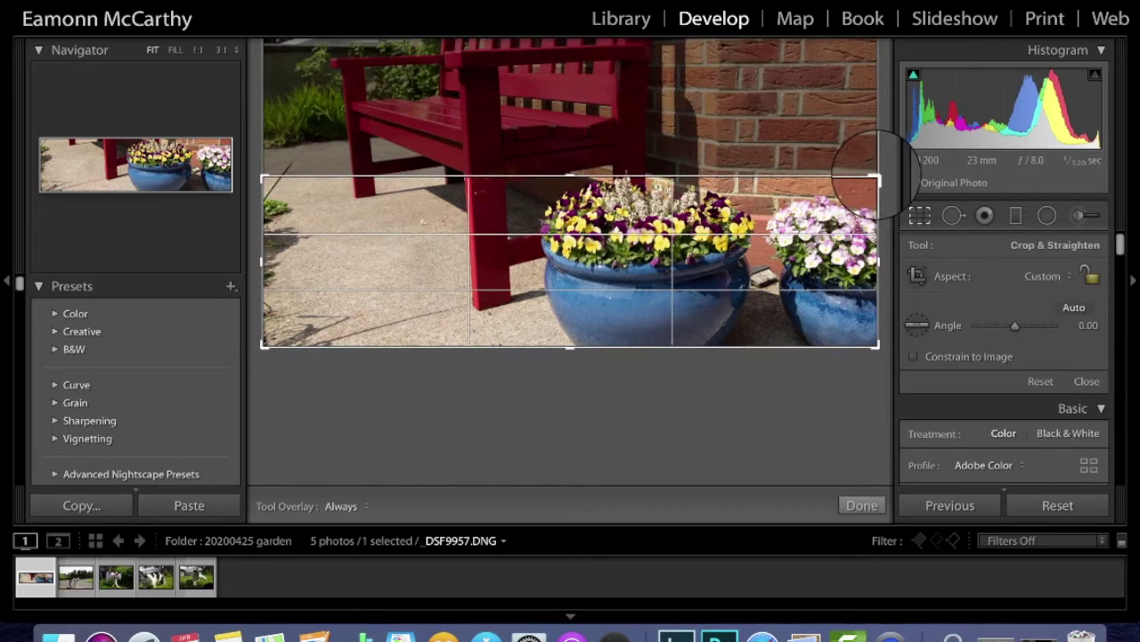
{"action": "right_click", "coordinate": [878, 176]}
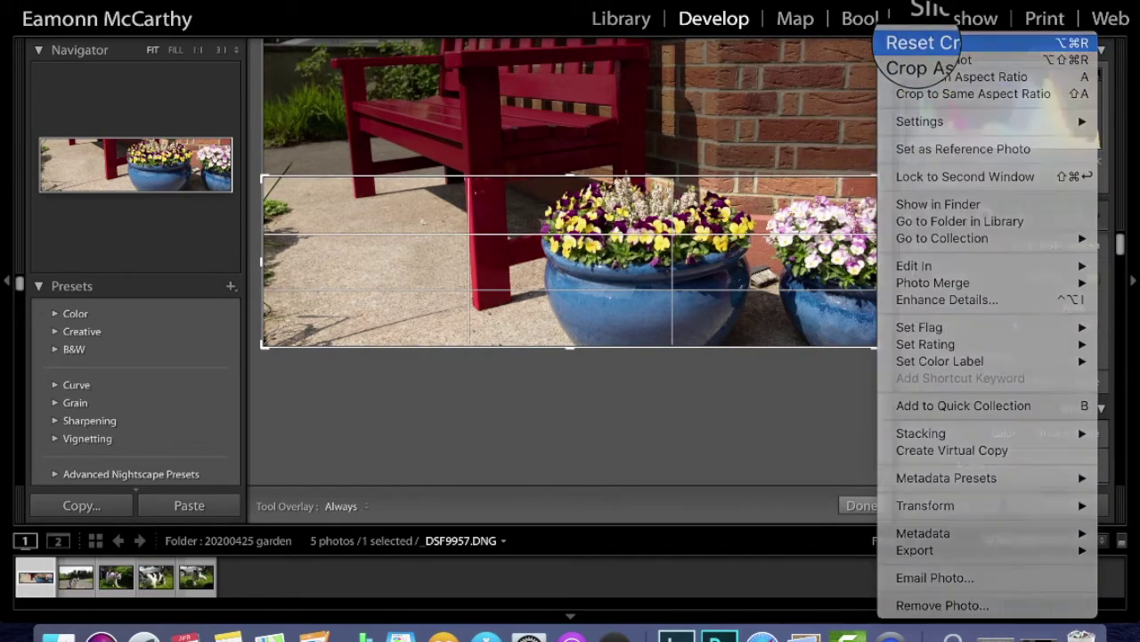
{"action": "left_click", "coordinate": [922, 43]}
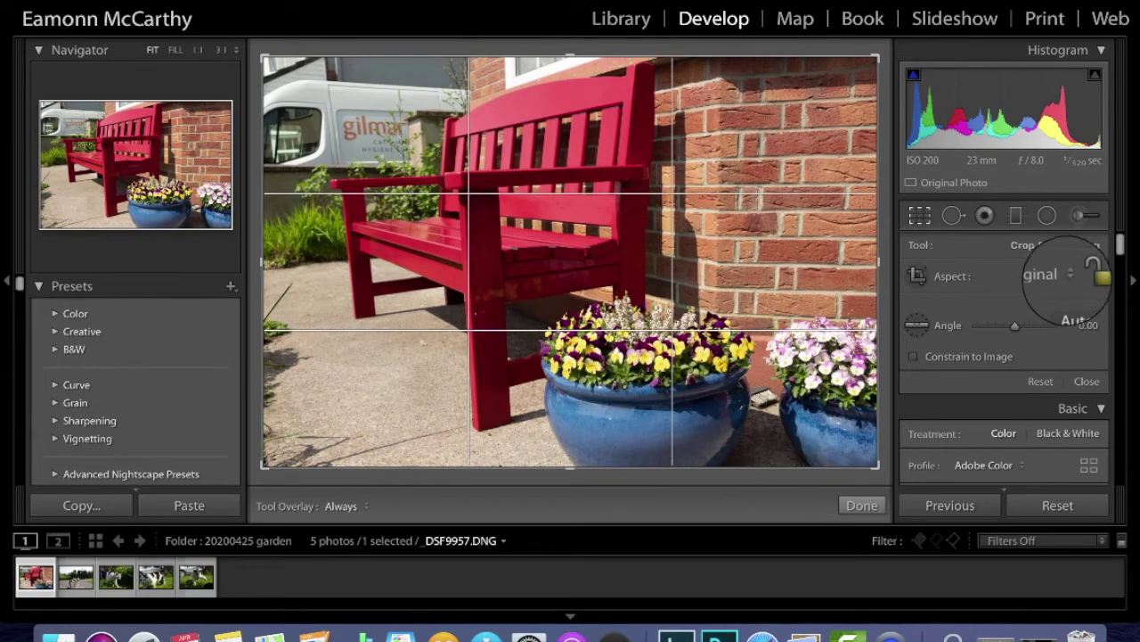
{"action": "left_click", "coordinate": [1068, 278]}
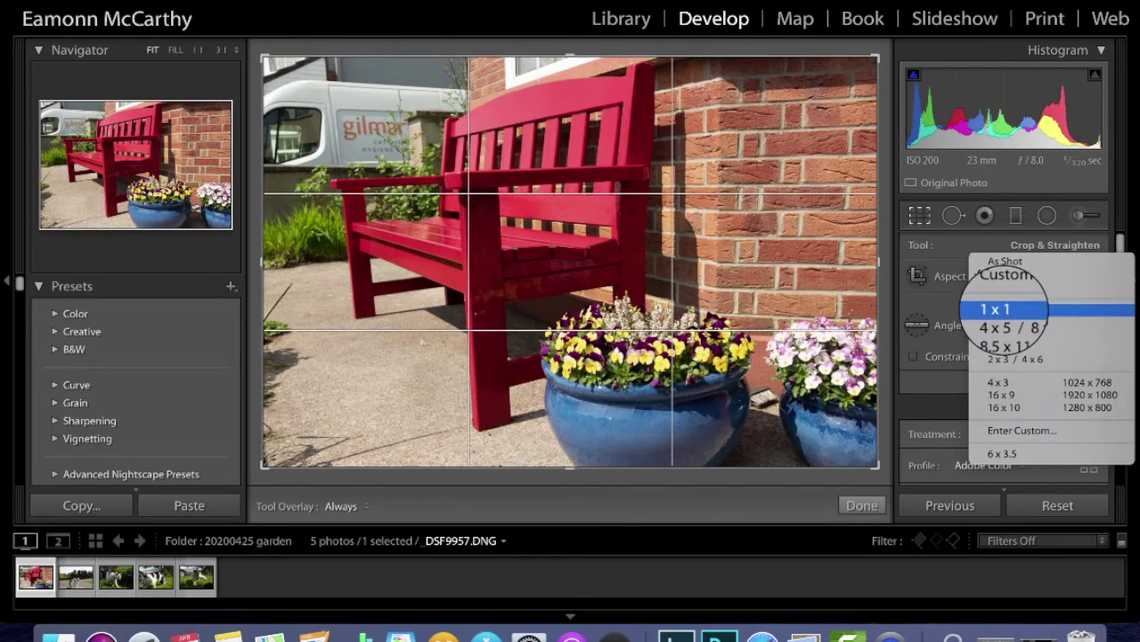
- Apply a square 1 x 1 crop framing the red bench and blue flower pot
{"action": "left_click", "coordinate": [998, 308]}
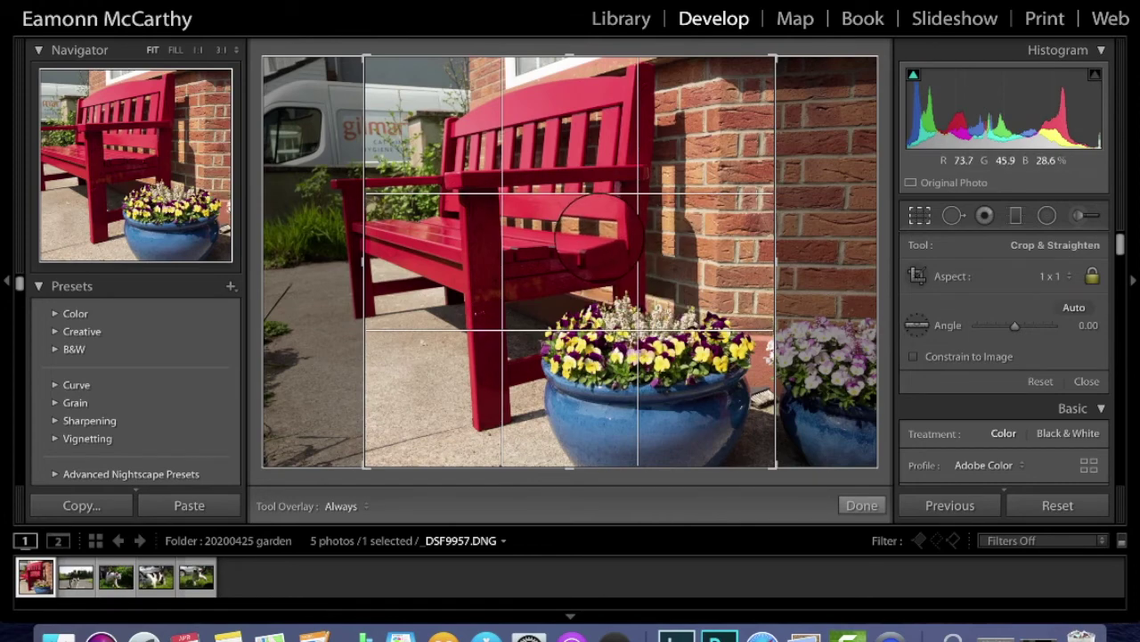
{"action": "left_click_drag", "start_coordinate": [594, 237], "coordinate": [579, 232]}
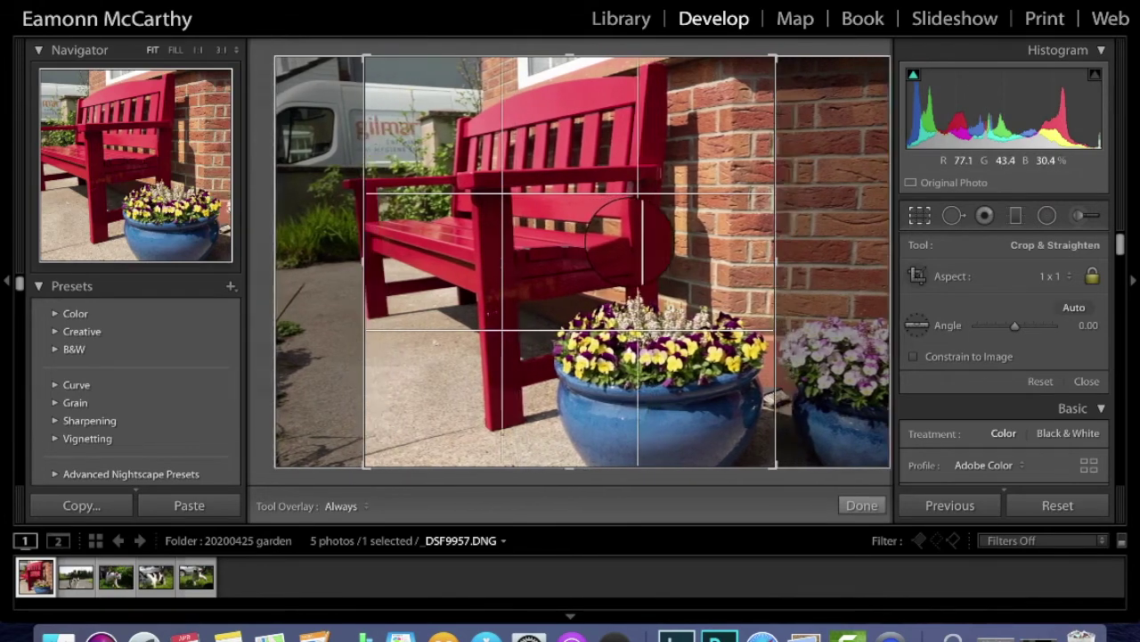
{"action": "left_click_drag", "start_coordinate": [629, 245], "coordinate": [678, 263]}
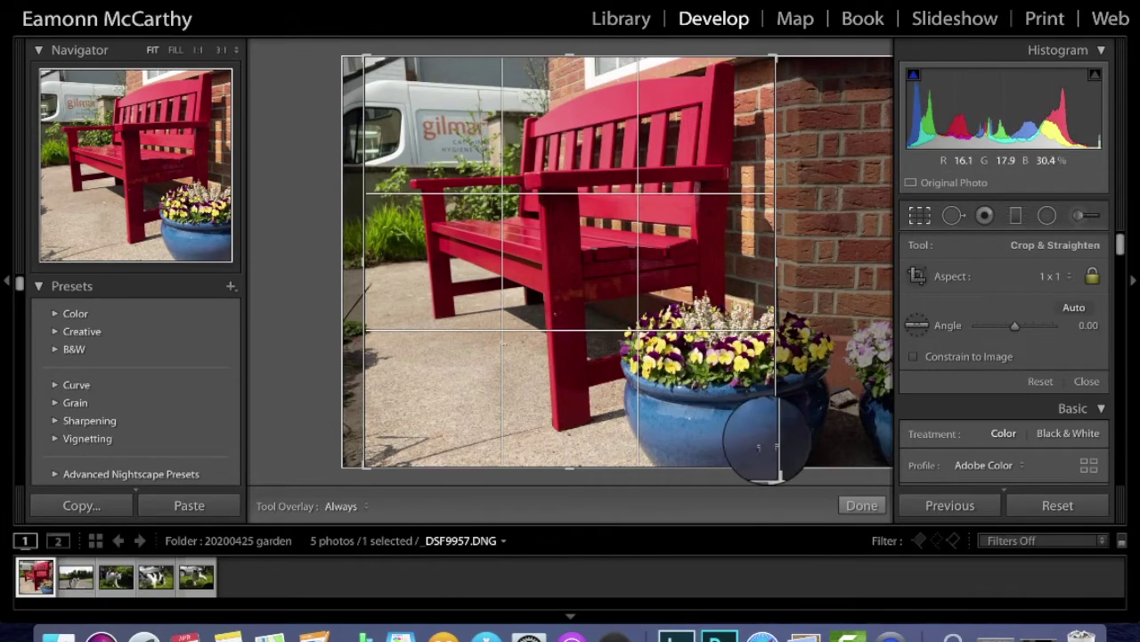
{"action": "left_click_drag", "start_coordinate": [774, 464], "coordinate": [758, 452]}
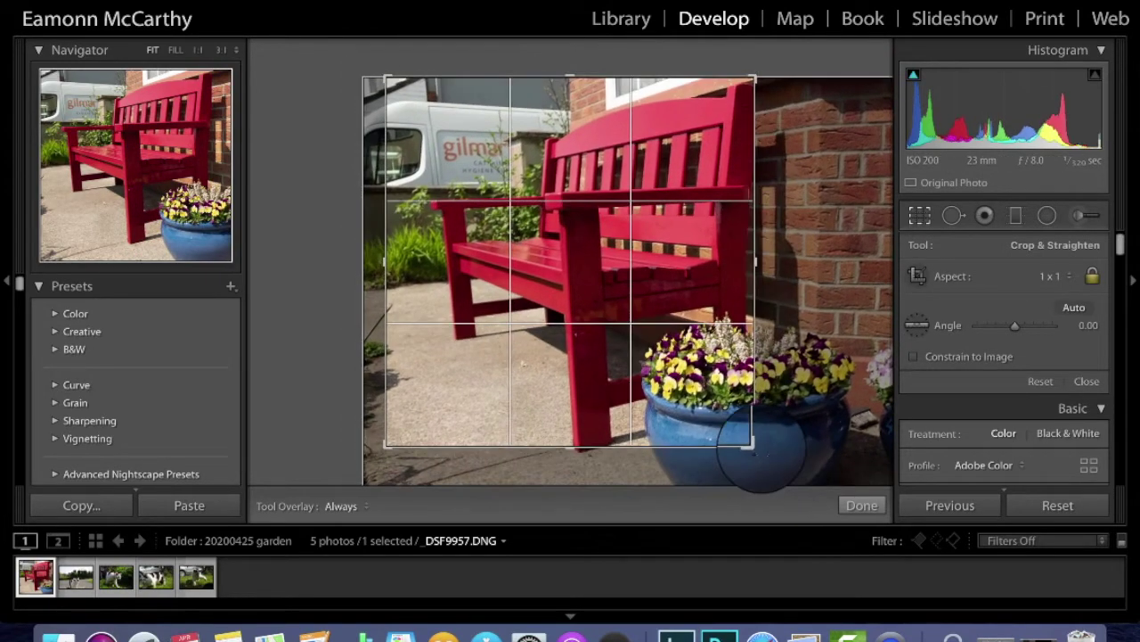
{"action": "mouse_move", "coordinate": [561, 267]}
{"action": "left_mouse_down"}
{"action": "mouse_move", "coordinate": [535, 267]}
{"action": "mouse_move", "coordinate": [579, 259]}
{"action": "mouse_move", "coordinate": [543, 271]}
{"action": "mouse_move", "coordinate": [561, 259]}
{"action": "left_mouse_up"}
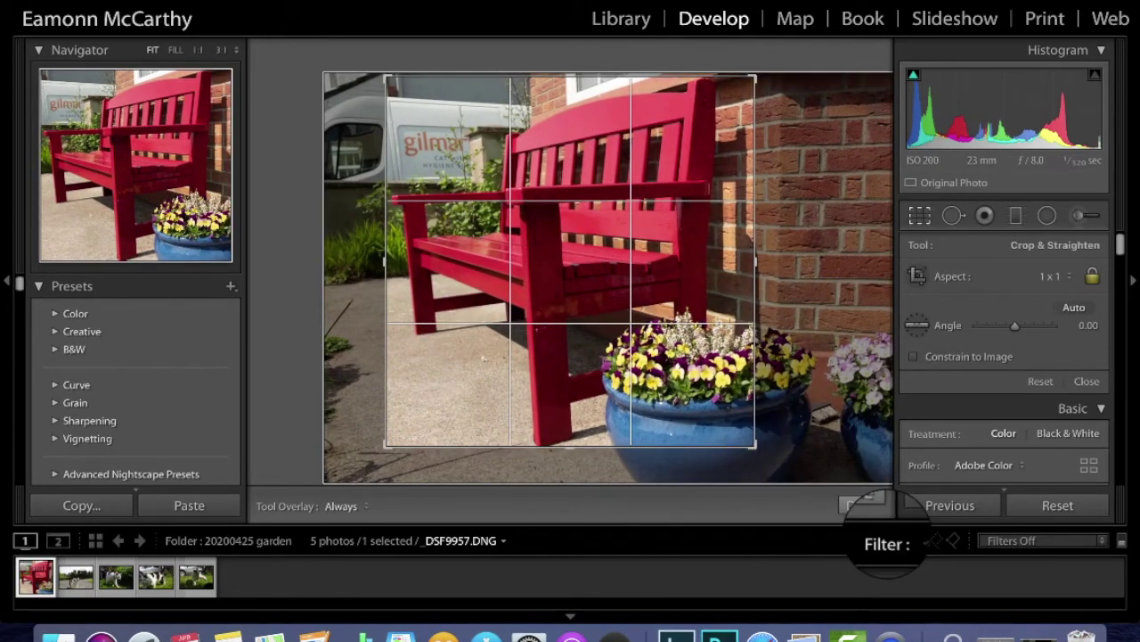
{"action": "left_click", "coordinate": [858, 506]}
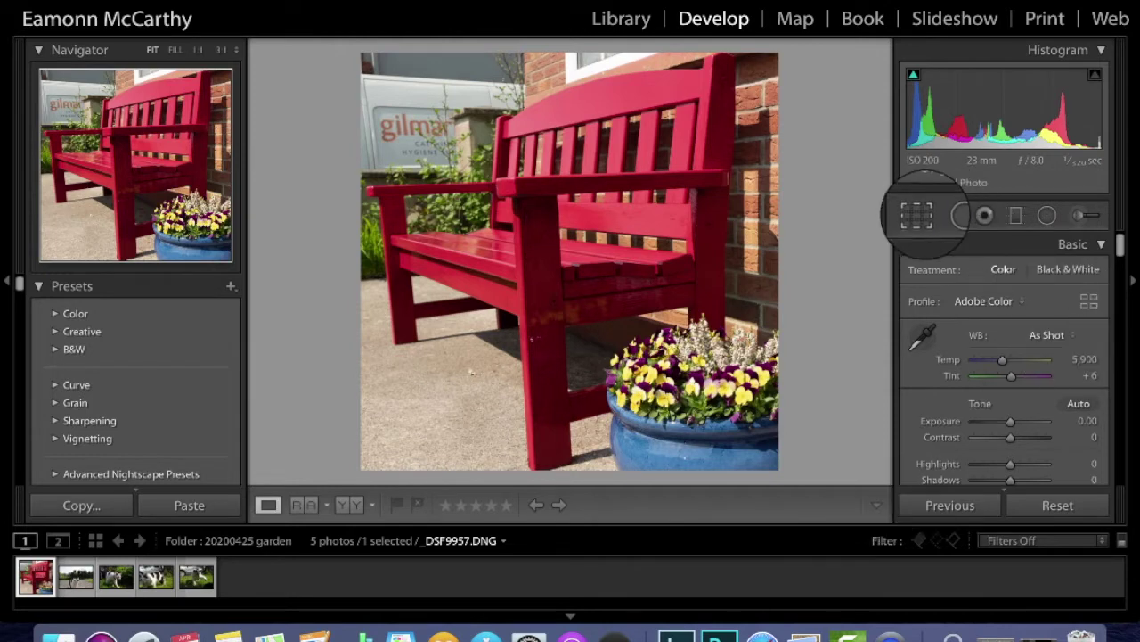
{"action": "left_click", "coordinate": [917, 214]}
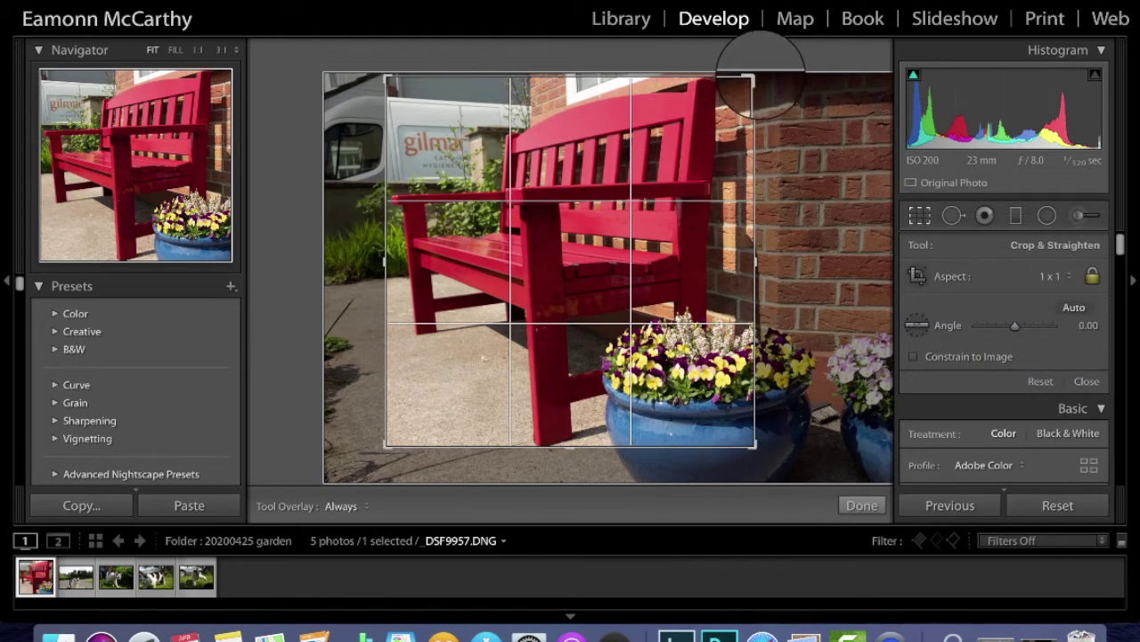
- Reset the square crop and recrop to 4 x 5 / 8 x 10, showing more of the left side
{"action": "right_click", "coordinate": [760, 67]}
{"action": "left_click", "coordinate": [802, 44]}
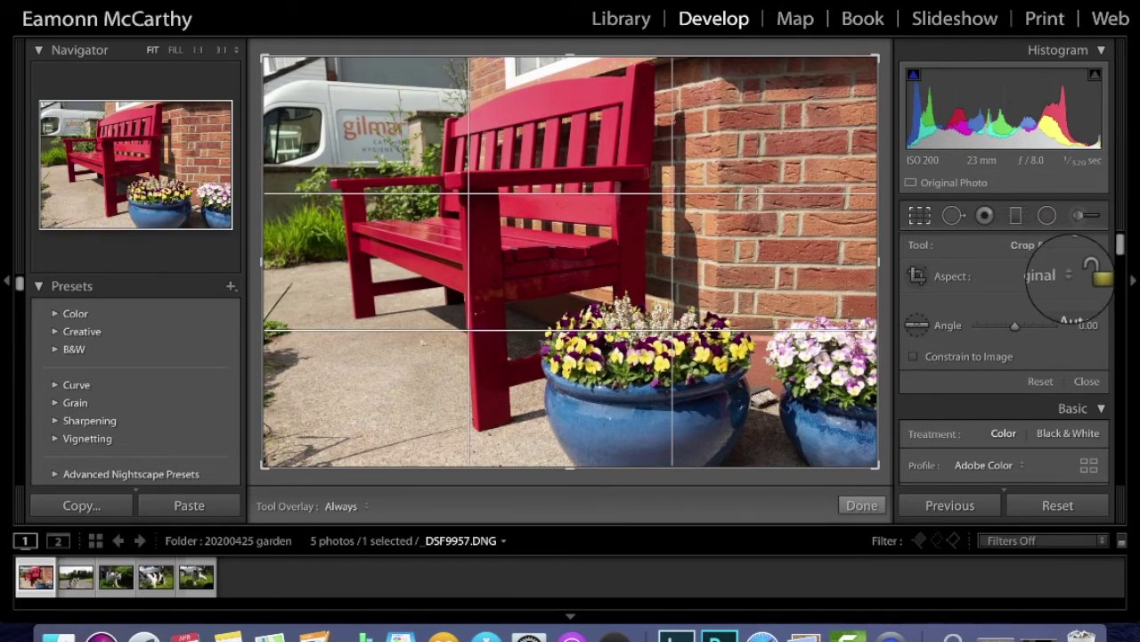
{"action": "left_click", "coordinate": [1068, 275]}
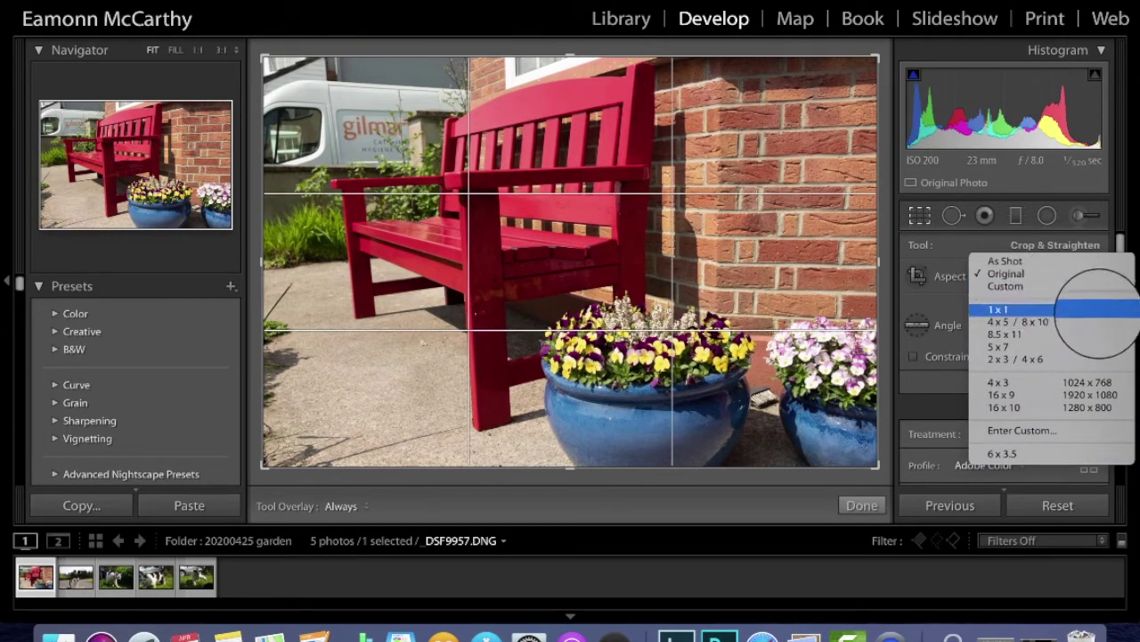
{"action": "left_click", "coordinate": [1024, 322]}
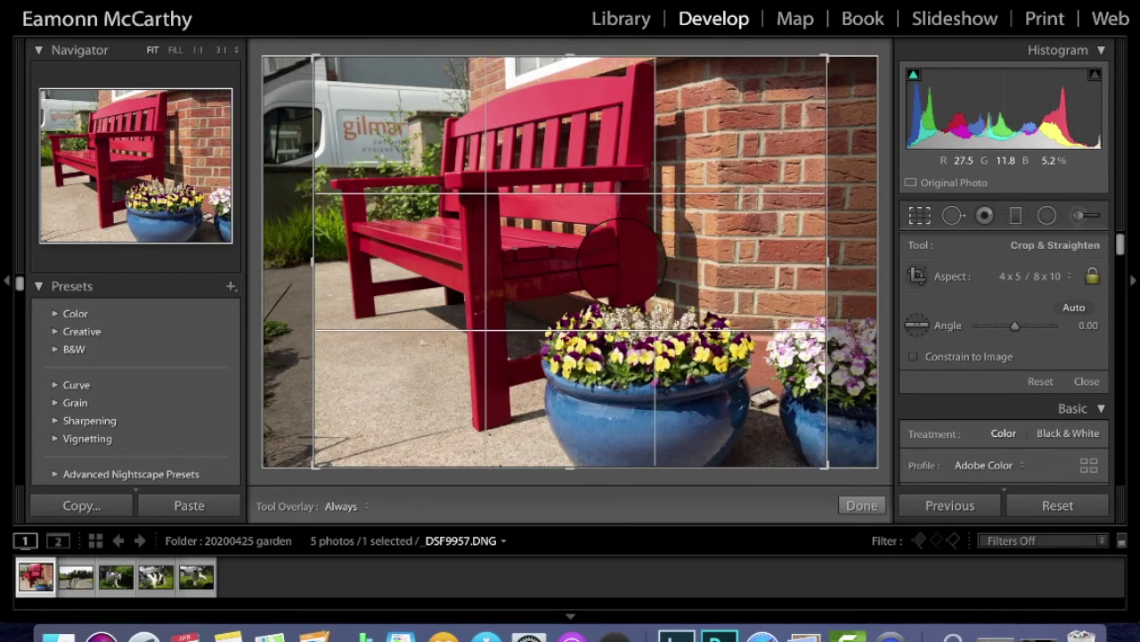
{"action": "left_click_drag", "start_coordinate": [621, 259], "coordinate": [667, 259]}
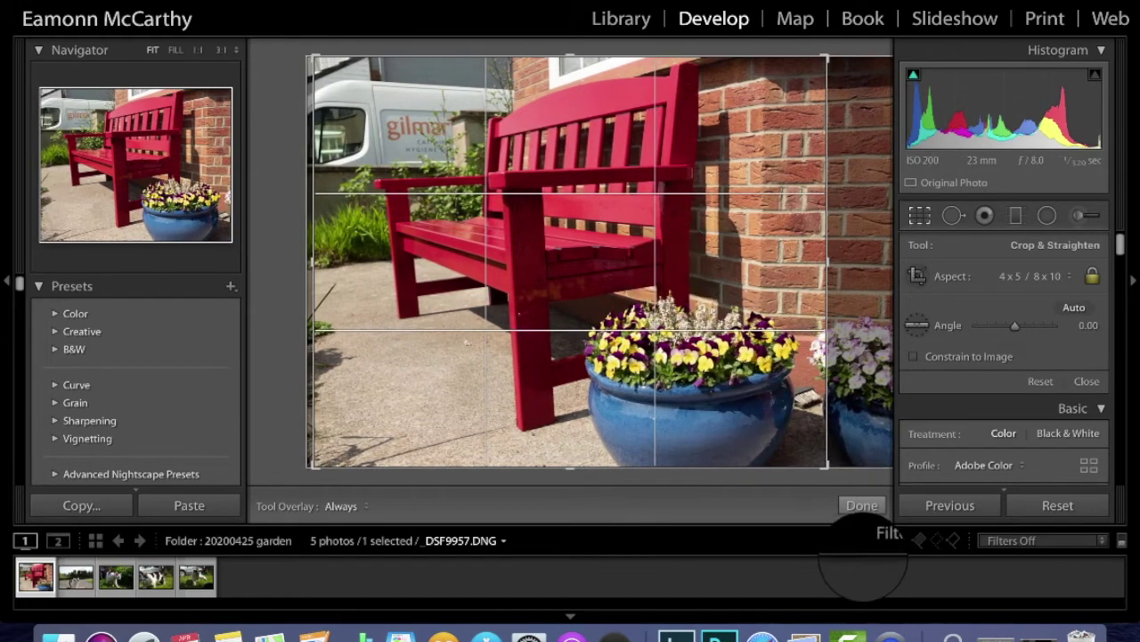
{"action": "left_click", "coordinate": [861, 503]}
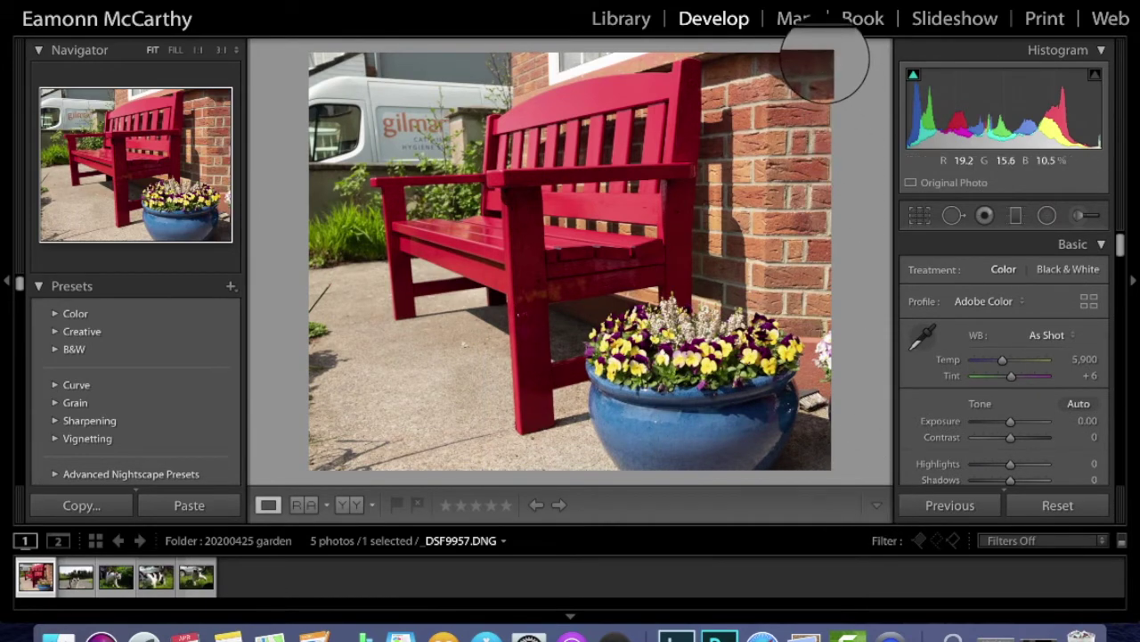
{"action": "left_click", "coordinate": [827, 57]}
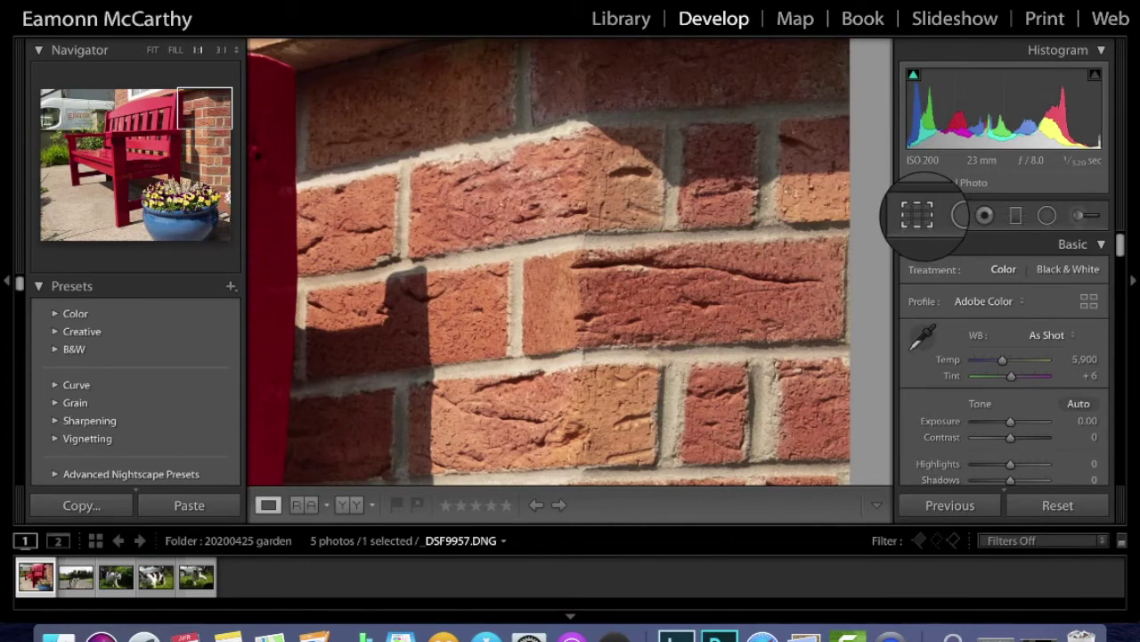
- Reset the crop to the full photo, unlock the aspect, and auto-straighten it to 1.88
{"action": "left_click", "coordinate": [920, 215]}
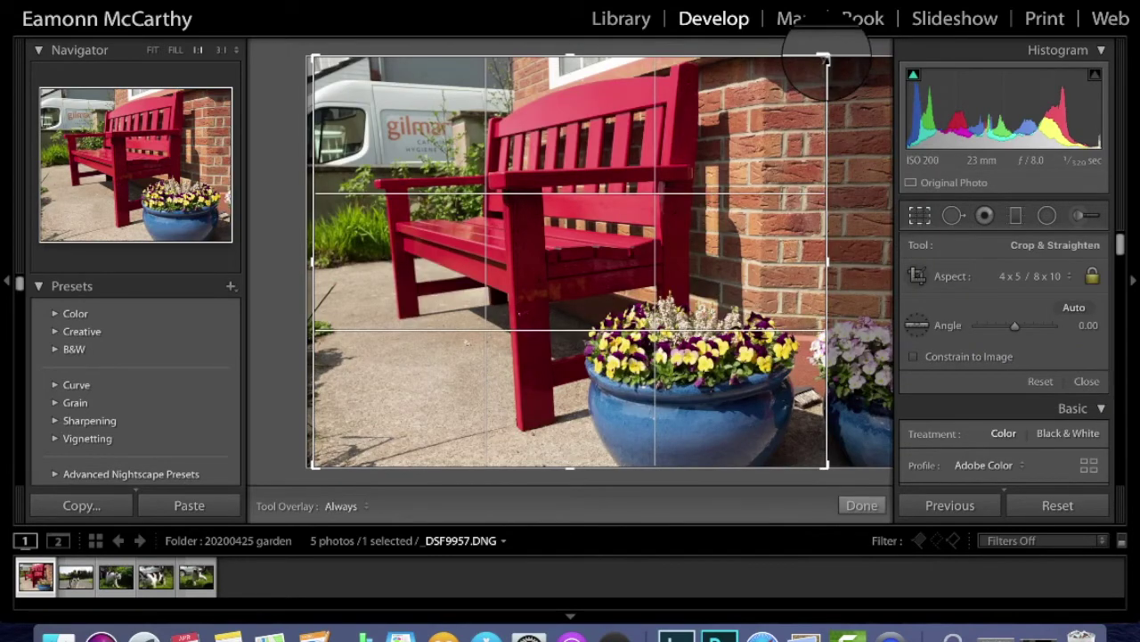
{"action": "right_click", "coordinate": [824, 59]}
{"action": "left_click", "coordinate": [857, 22]}
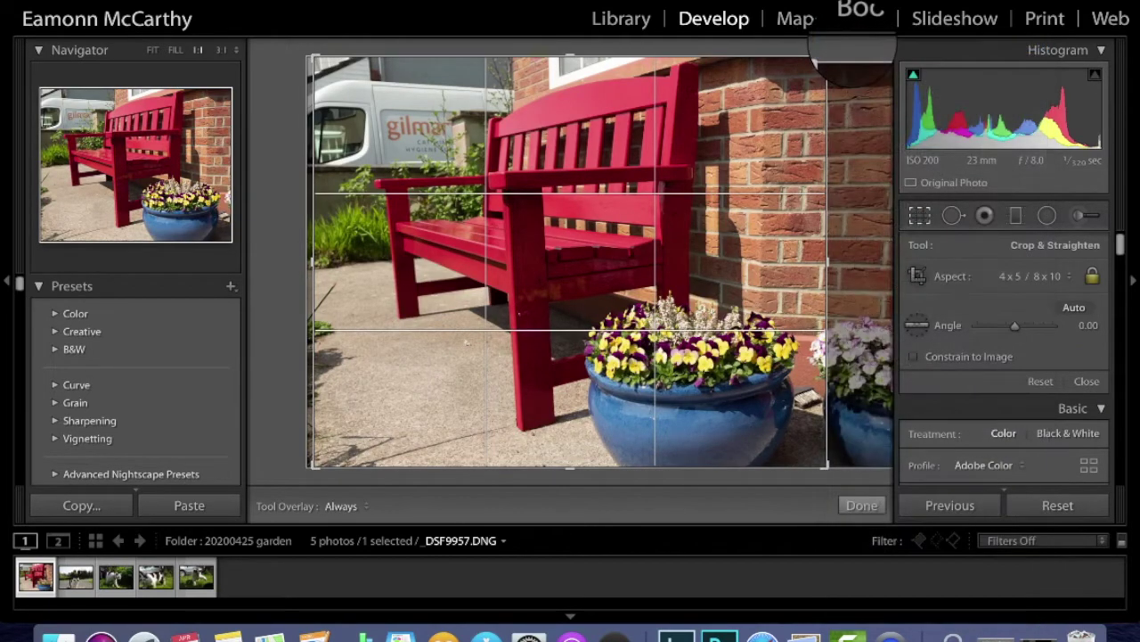
{"action": "left_click", "coordinate": [1089, 277]}
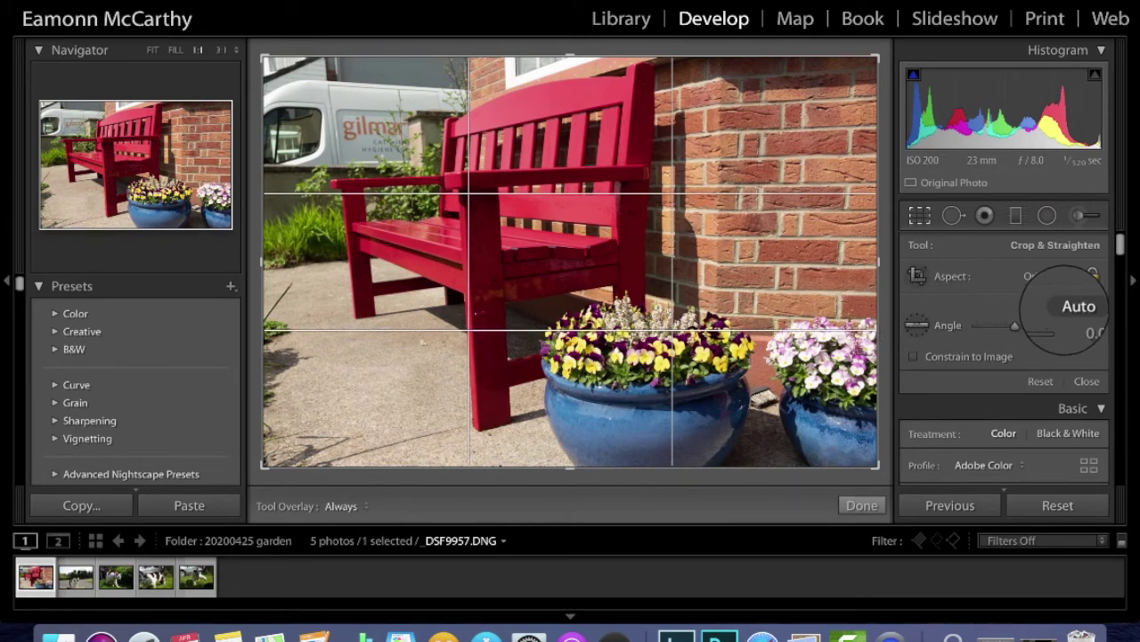
{"action": "left_click", "coordinate": [1074, 307]}
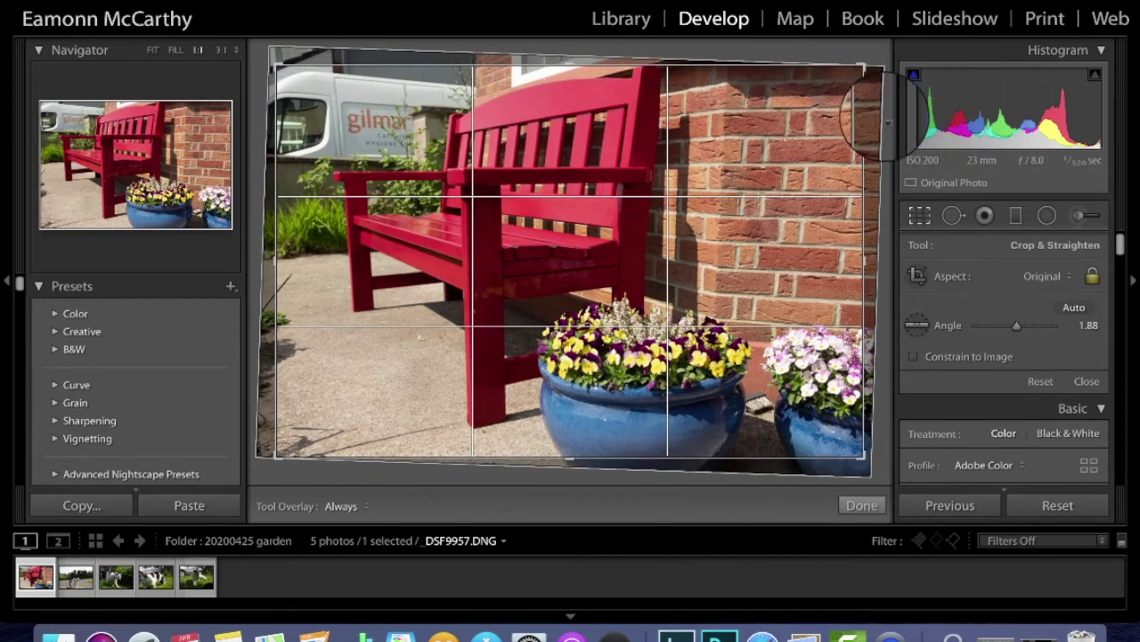
- Commit the 1.88 straightened crop and fit the whole photo in the view
{"action": "left_click", "coordinate": [859, 507]}
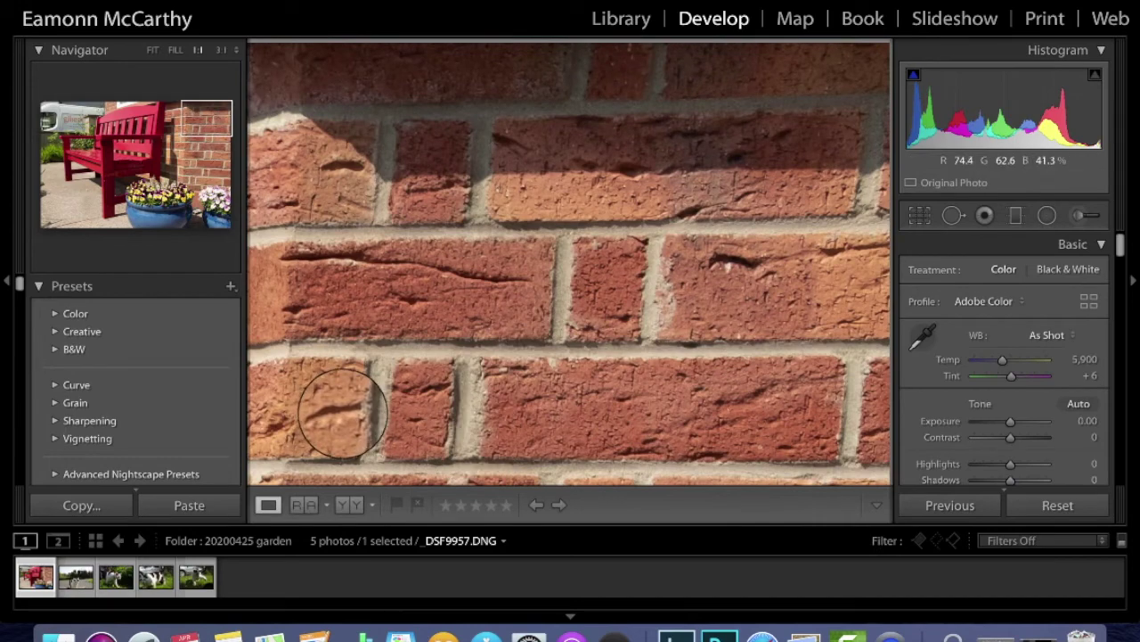
{"action": "left_click", "coordinate": [152, 49]}
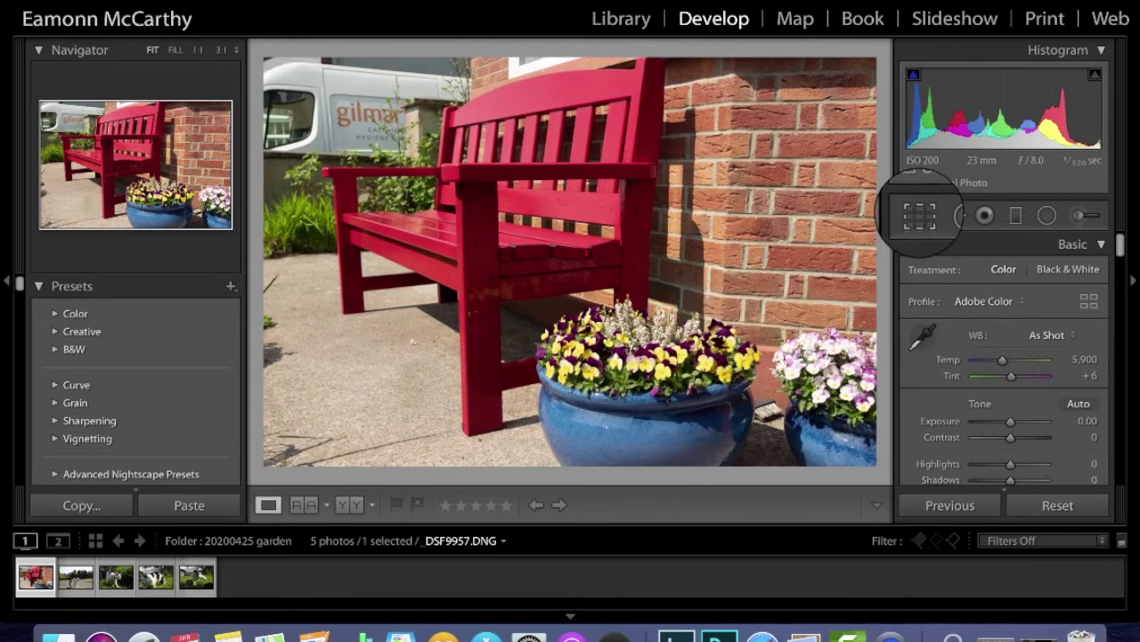
{"action": "left_click", "coordinate": [920, 214]}
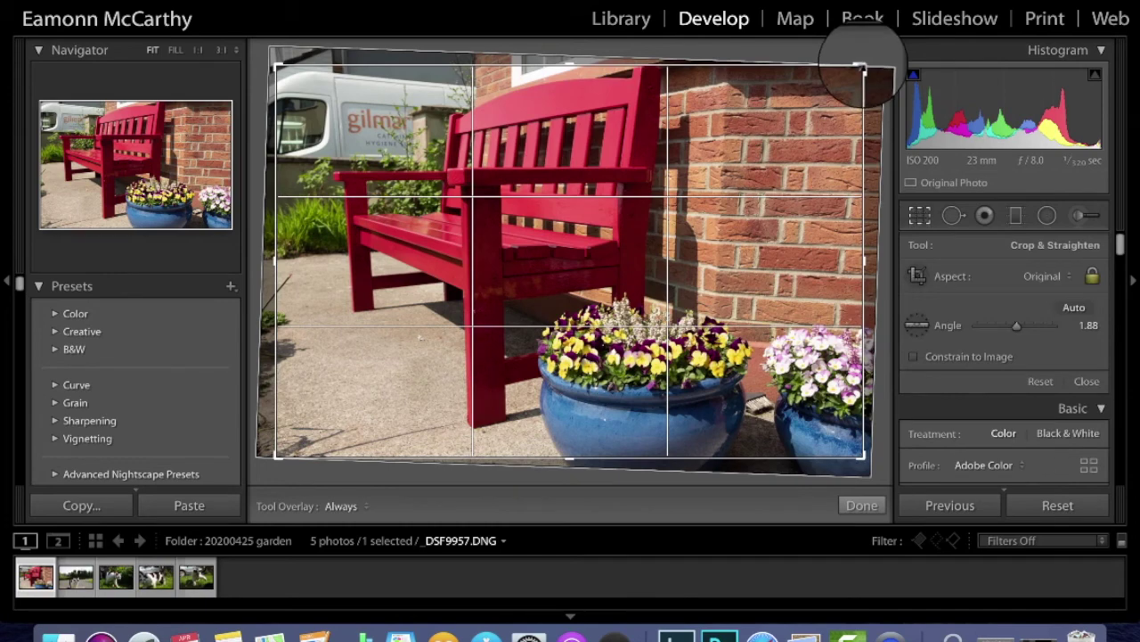
- Reset the crop, then level the photo manually along a brick course with the Straighten tool
{"action": "right_click", "coordinate": [862, 69]}
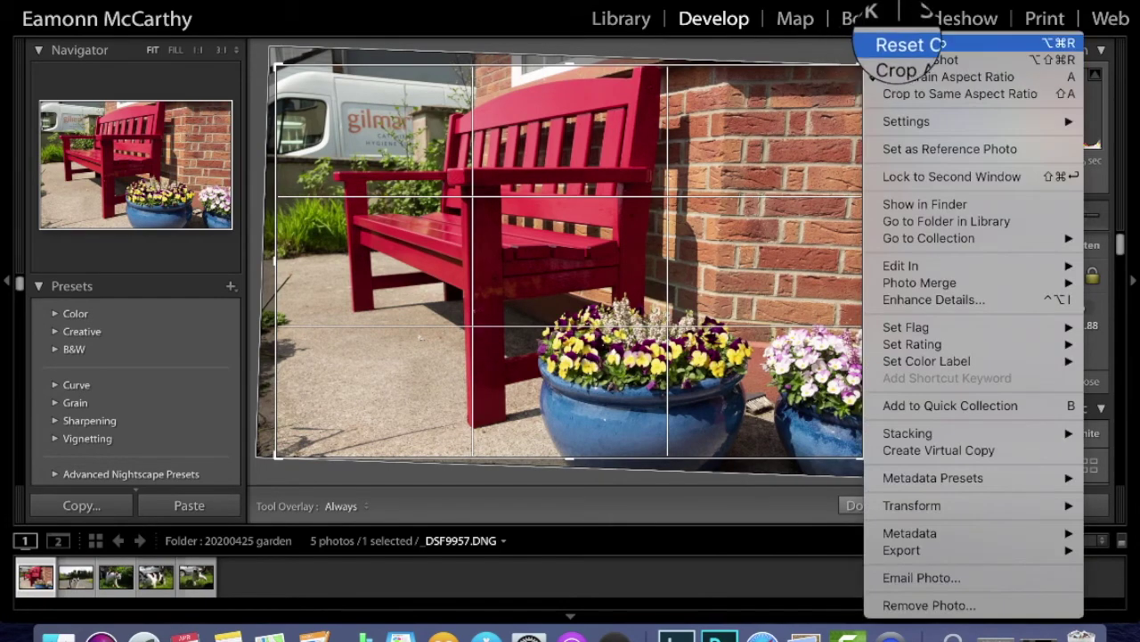
{"action": "left_click", "coordinate": [900, 43]}
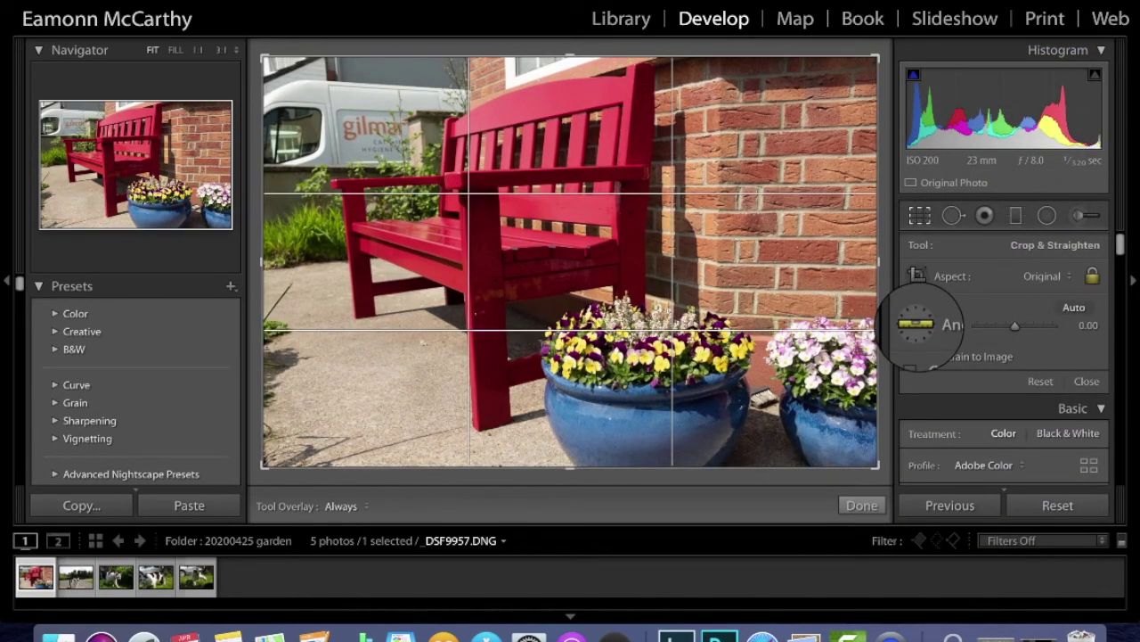
{"action": "left_click", "coordinate": [926, 334]}
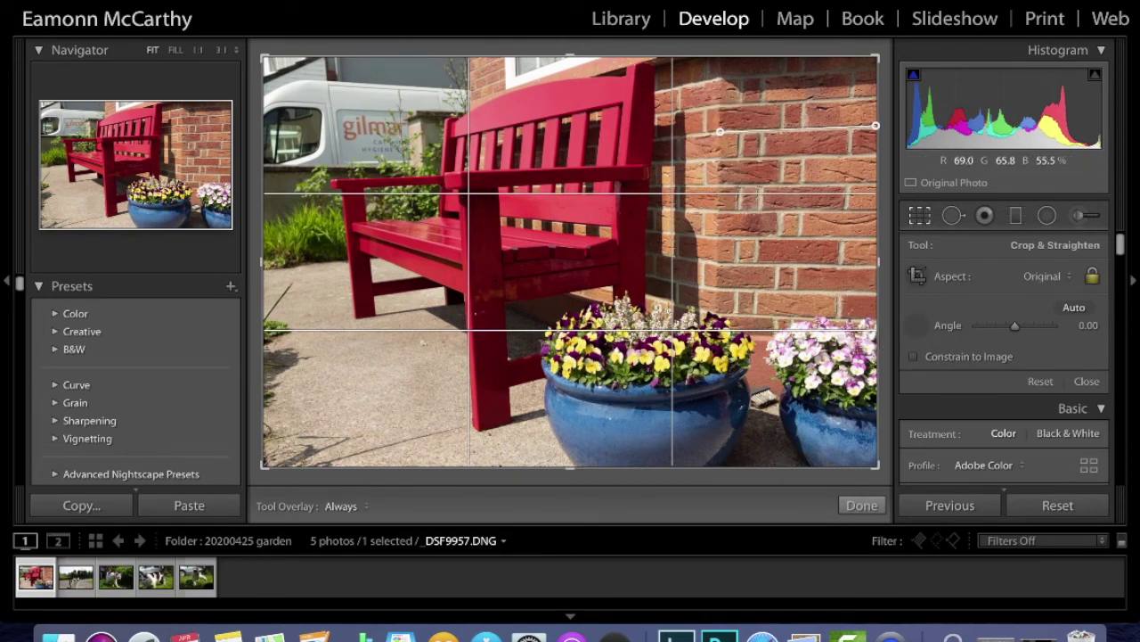
{"action": "left_click_drag", "start_coordinate": [876, 126], "coordinate": [873, 125]}
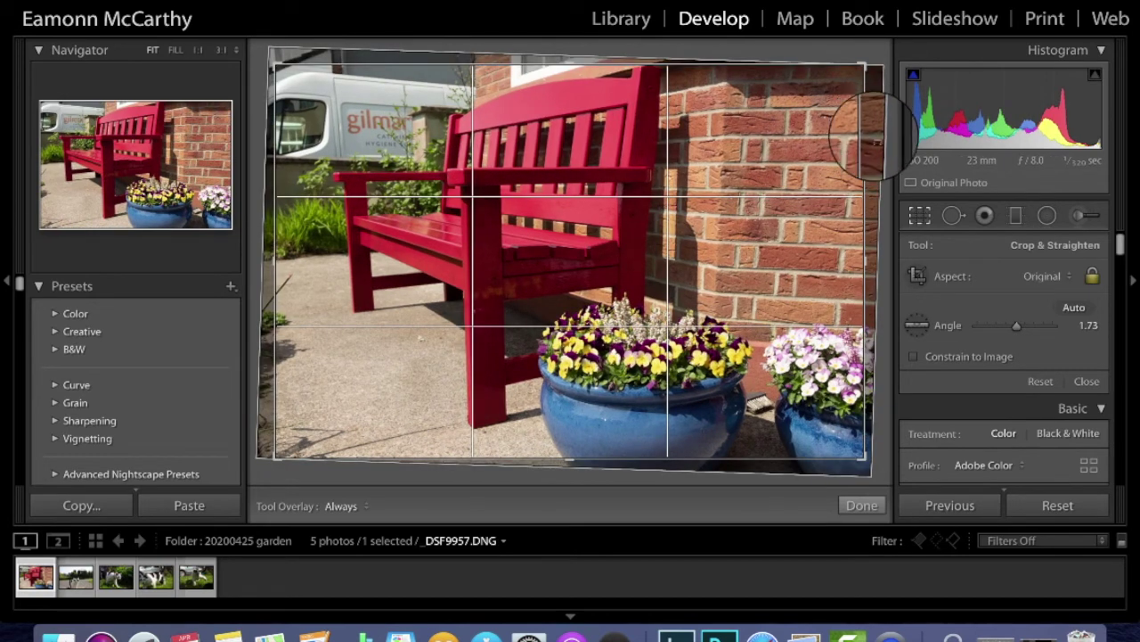
{"action": "left_click", "coordinate": [861, 502]}
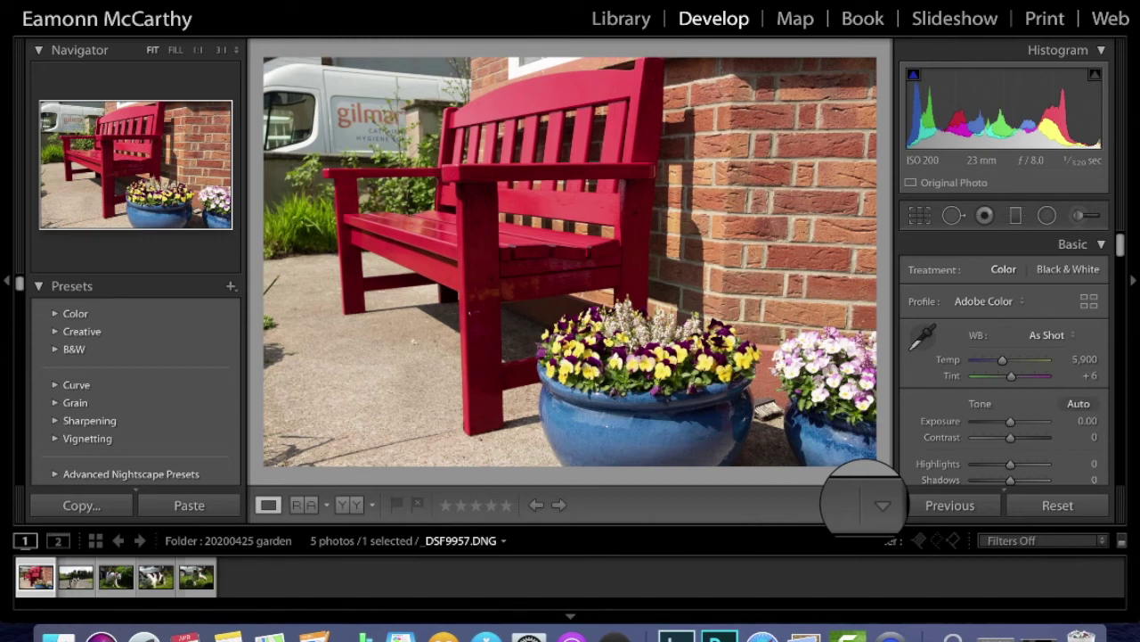
- Reset the crop again to restore the unrotated full frame at 0.00 angle
{"action": "left_click", "coordinate": [919, 215]}
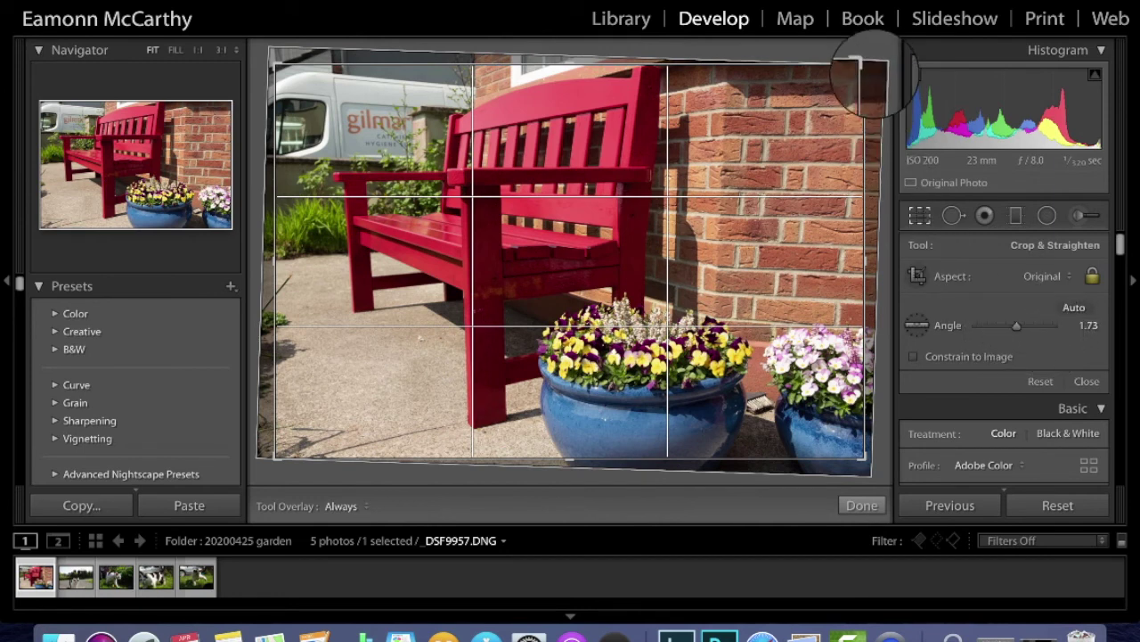
{"action": "right_click", "coordinate": [860, 66]}
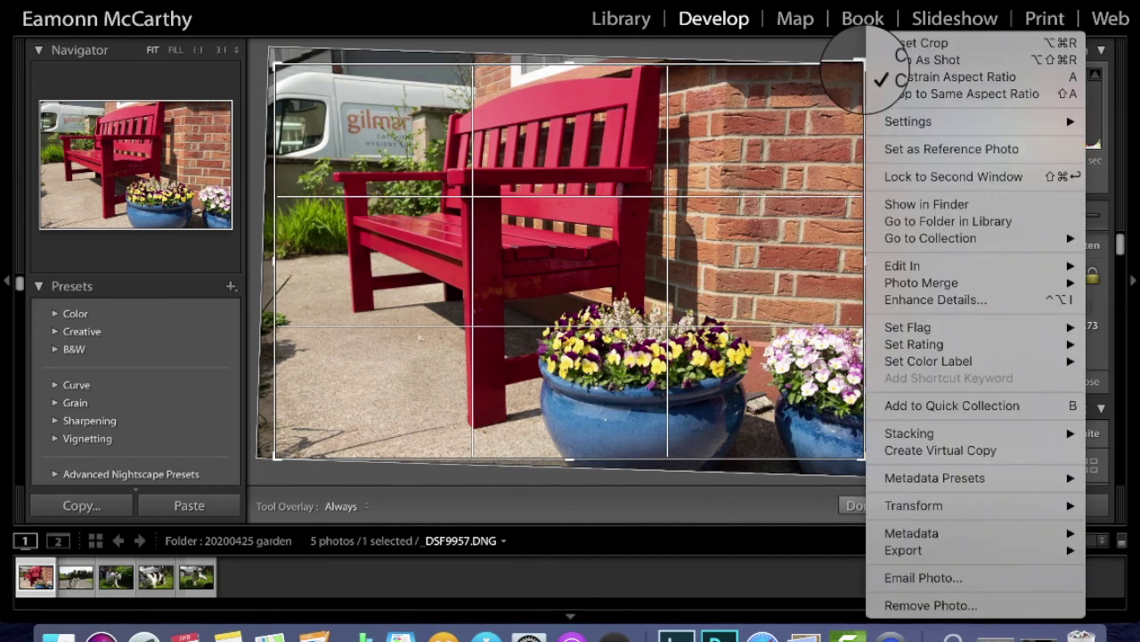
{"action": "left_click", "coordinate": [866, 12]}
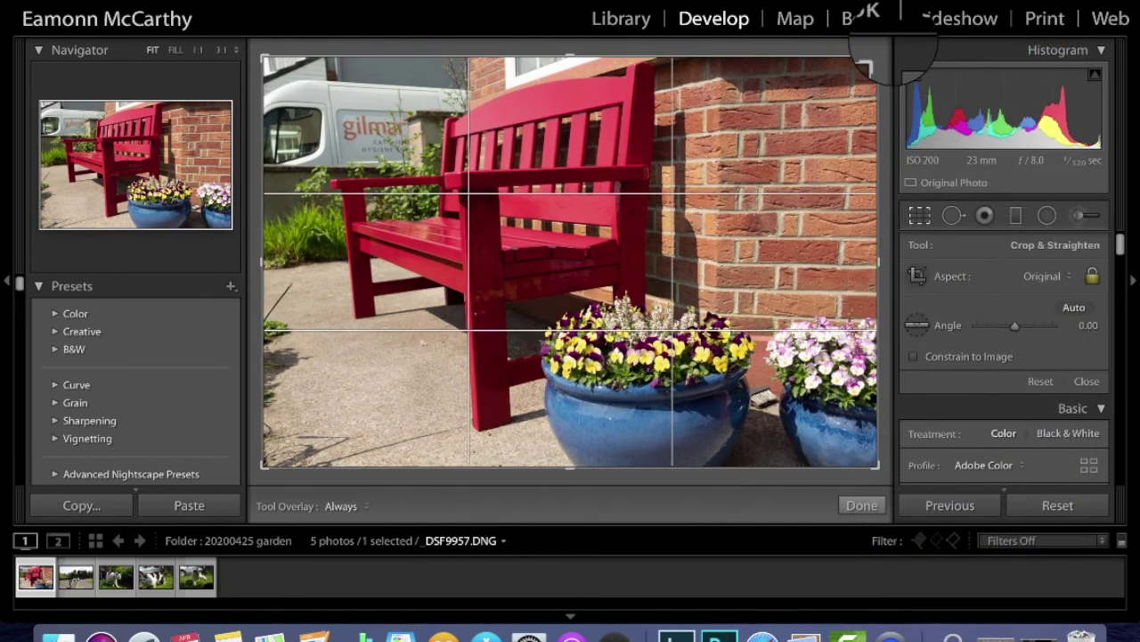